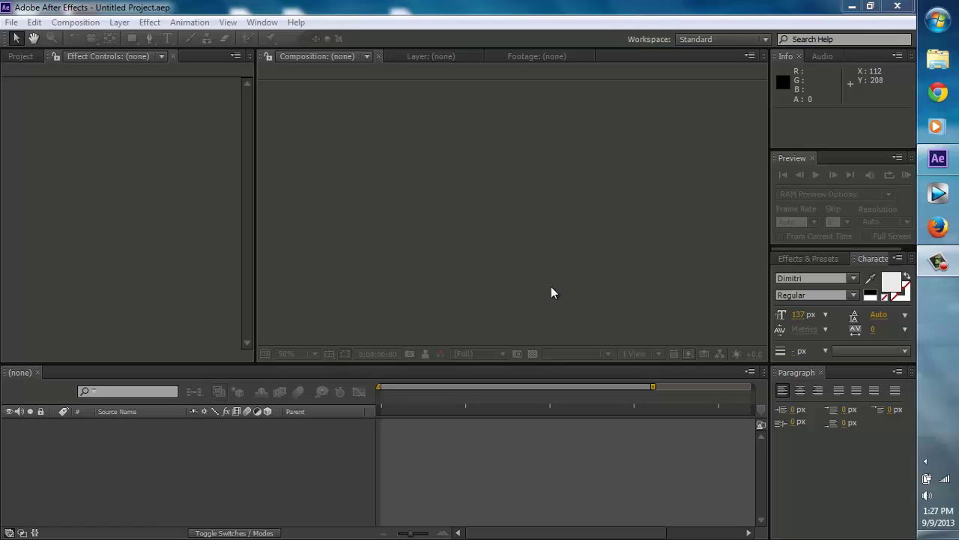
Step: Create a new composition with the HDV/HDTV 720 29.97 preset and a duration of 7 seconds
{"action": "left_click", "coordinate": [15, 57]}
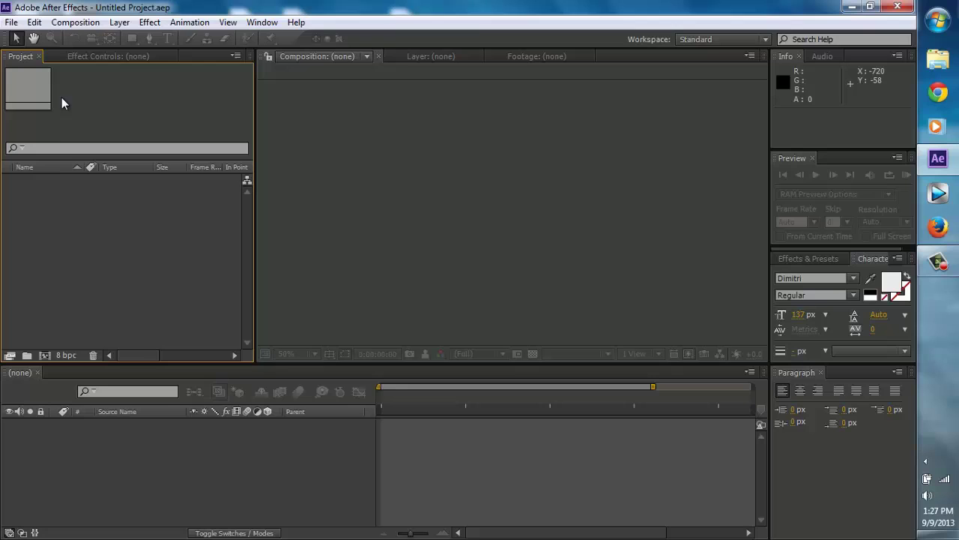
{"action": "left_click", "coordinate": [75, 21]}
{"action": "left_click", "coordinate": [66, 38]}
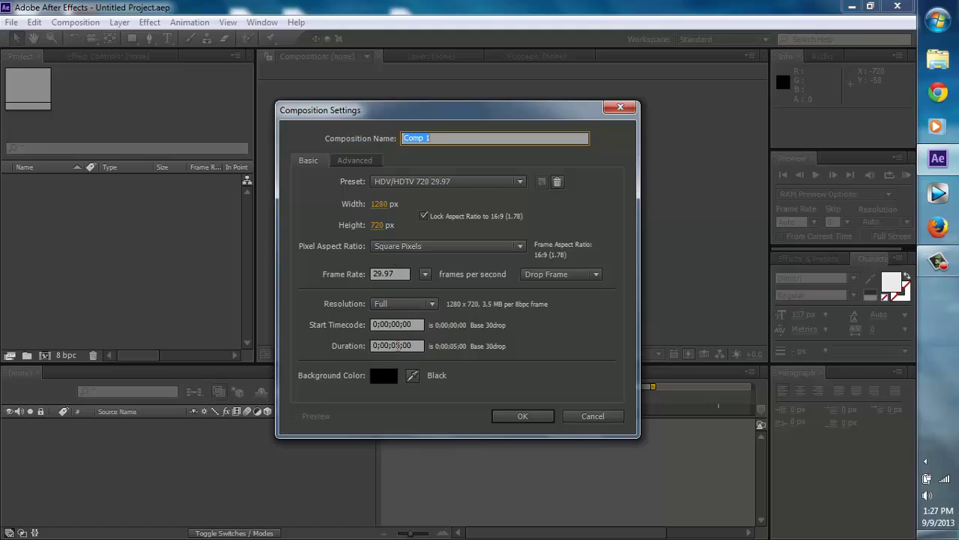
{"action": "left_click", "coordinate": [397, 345]}
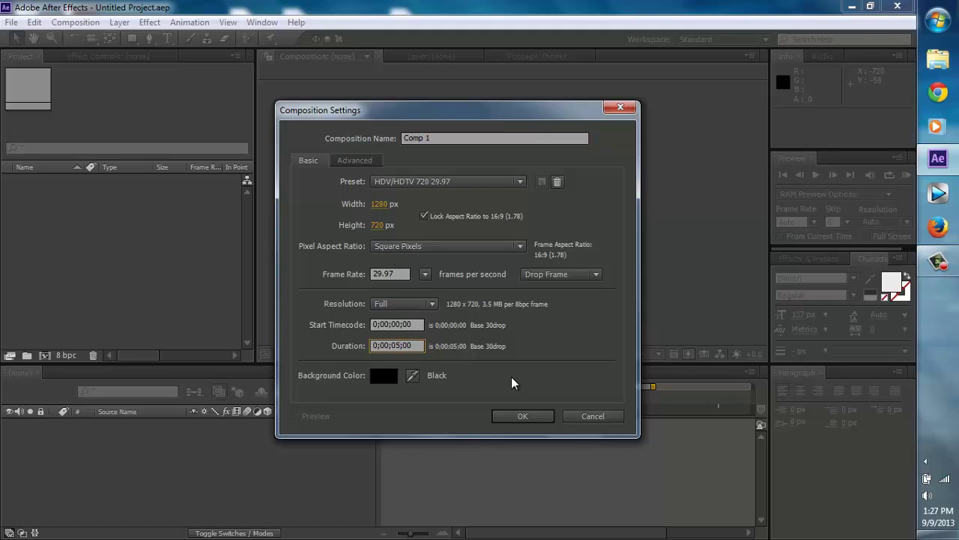
{"action": "type", "text": "7"}
{"action": "left_click", "coordinate": [514, 413]}
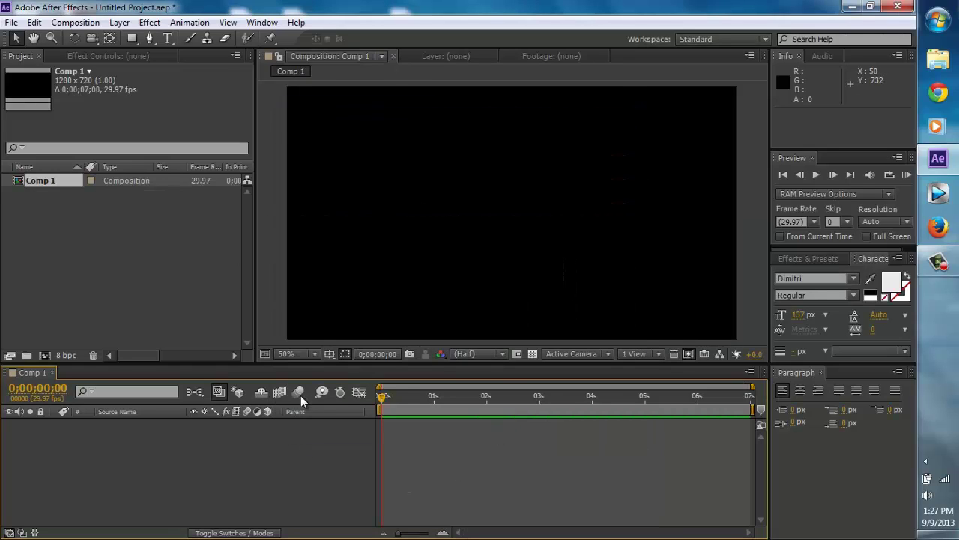
Step: Add a black solid layer at 1280 × 720 px to the composition
{"action": "right_click", "coordinate": [135, 454]}
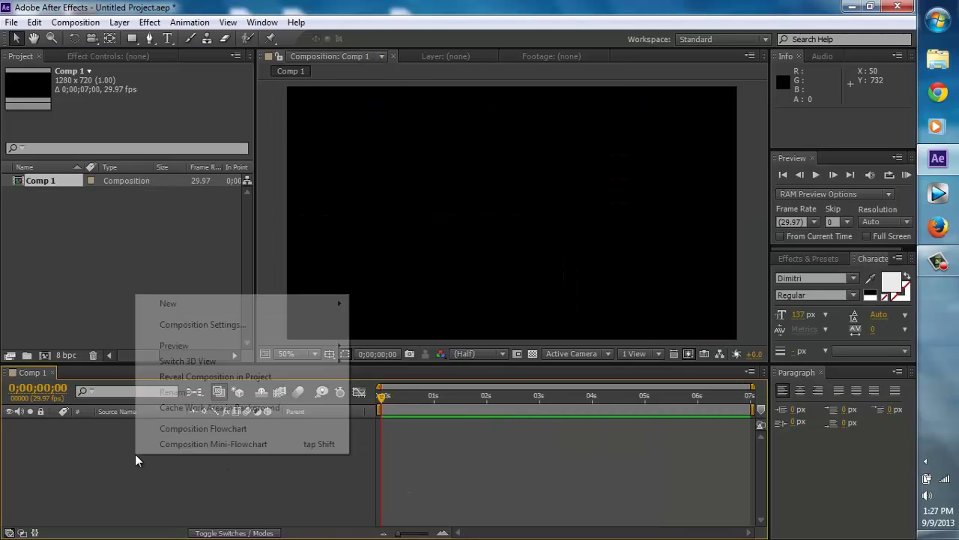
{"action": "mouse_move", "coordinate": [264, 309]}
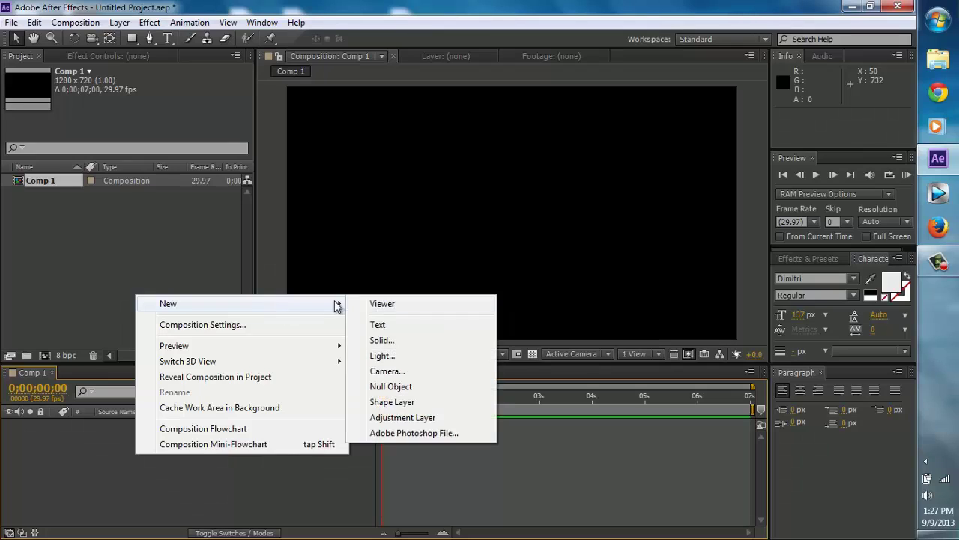
{"action": "left_click", "coordinate": [375, 338]}
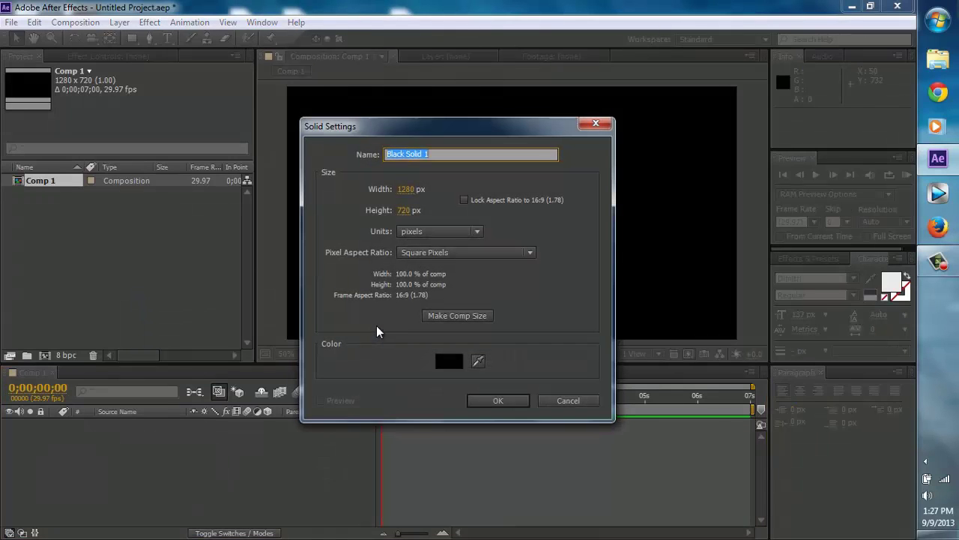
{"action": "left_click", "coordinate": [498, 404]}
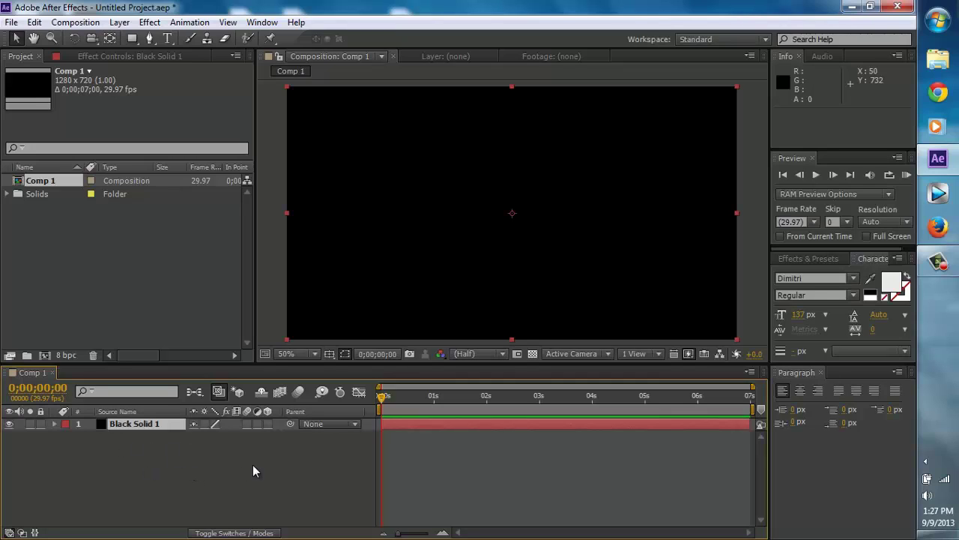
Step: Add a text layer above the black solid reading "Mrjubble"
{"action": "right_click", "coordinate": [173, 462]}
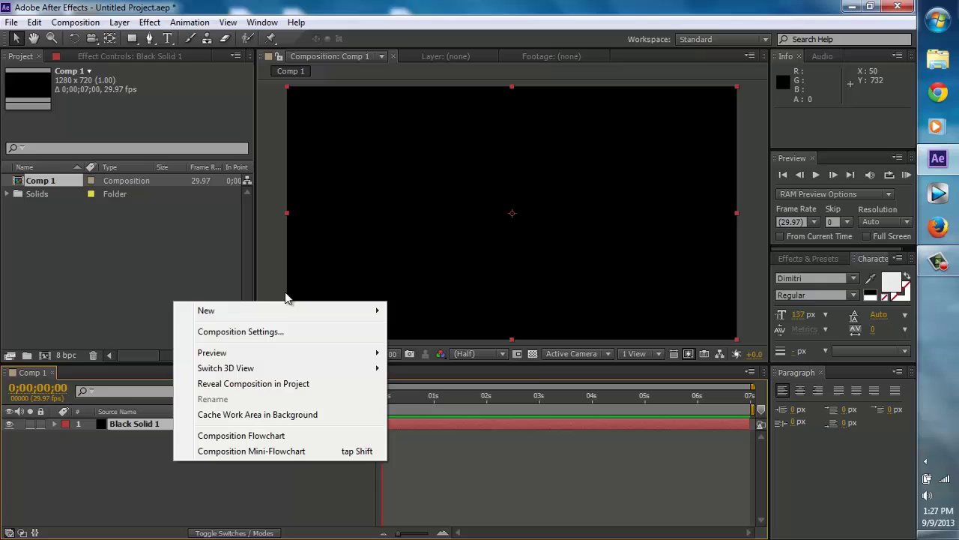
{"action": "mouse_move", "coordinate": [277, 312]}
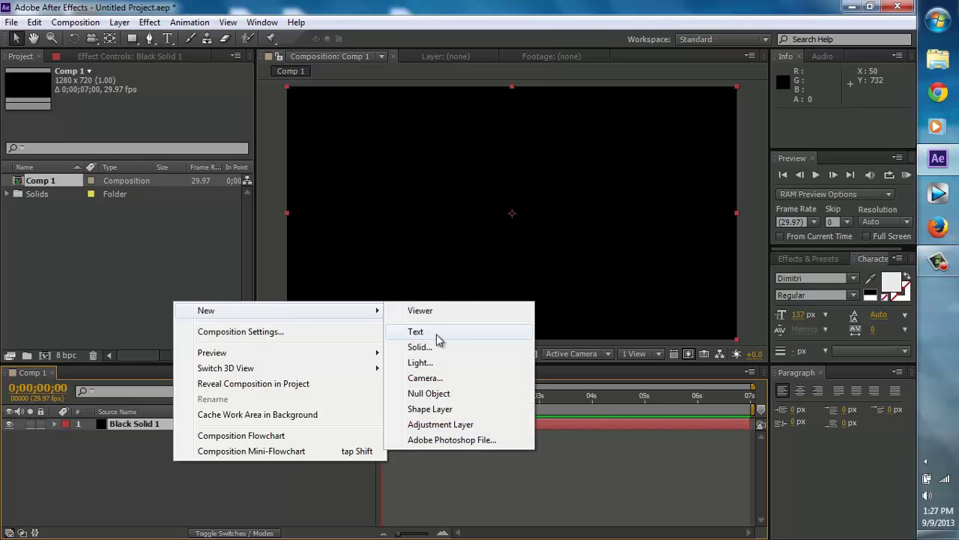
{"action": "left_click", "coordinate": [439, 339]}
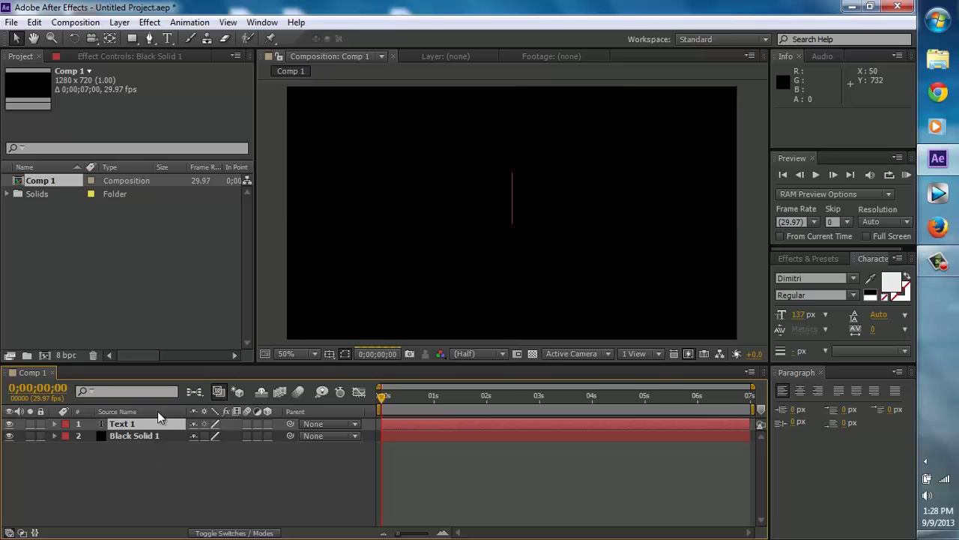
{"action": "key", "text": "ctrl+t"}
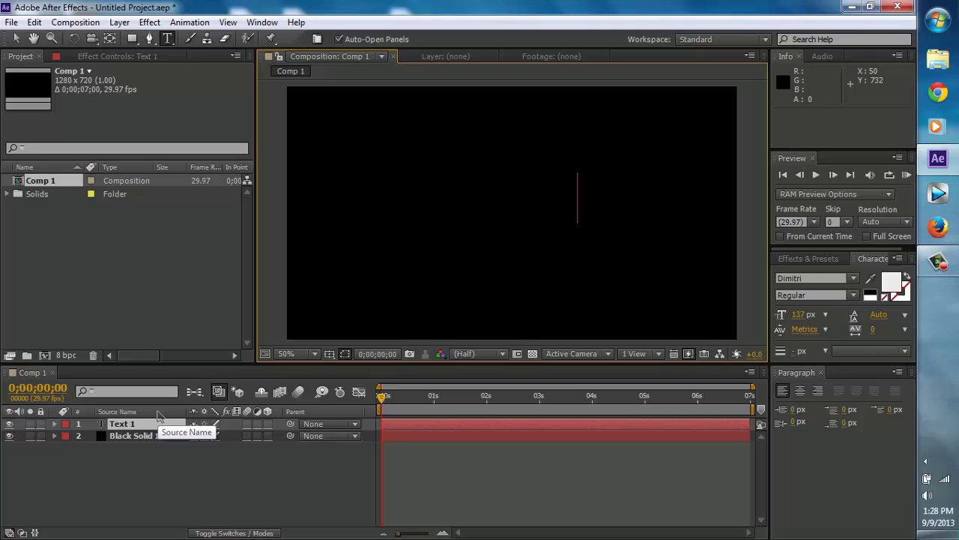
{"action": "type", "text": "MrJubble"}
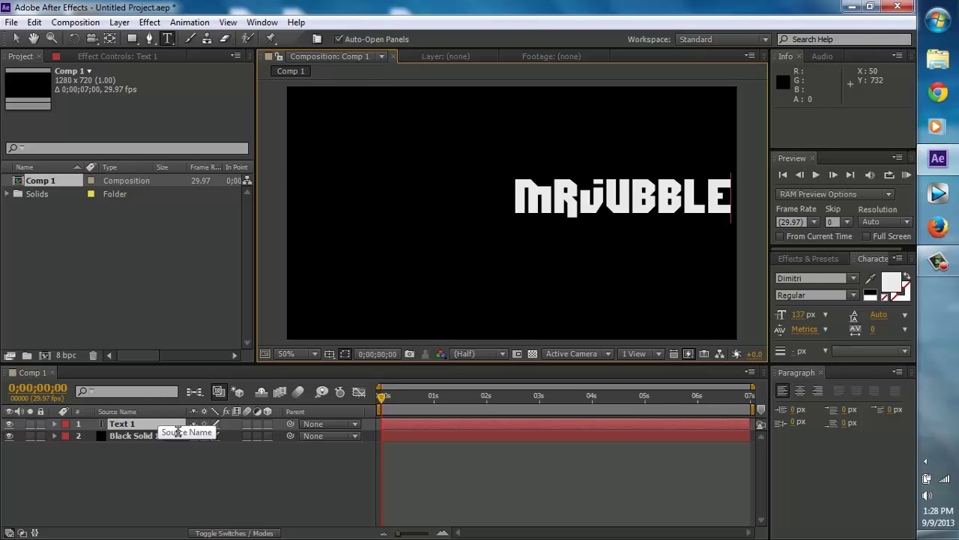
Step: Change the font of the whole "Mrjubble" text to Segoe UI
{"action": "left_click_drag", "start_coordinate": [522, 193], "coordinate": [737, 190]}
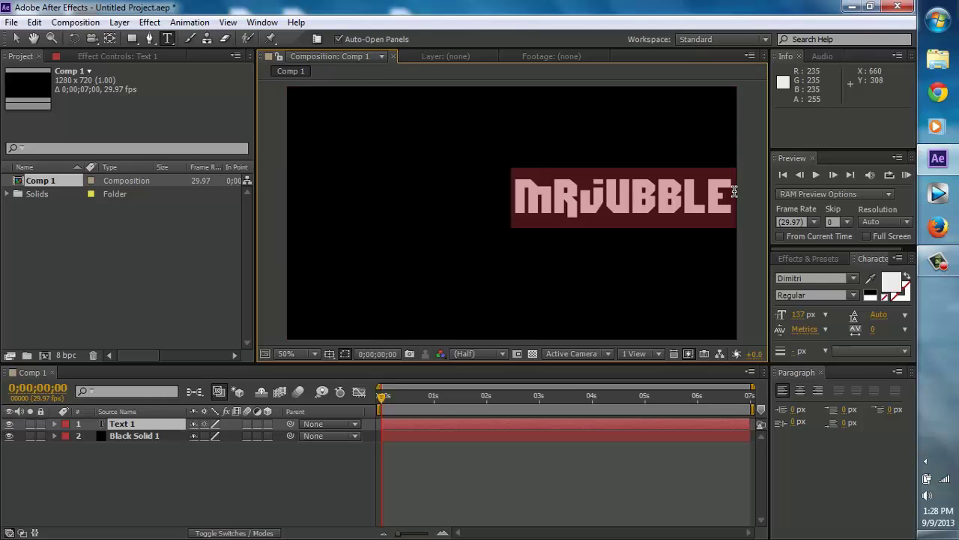
{"action": "left_click", "coordinate": [854, 277]}
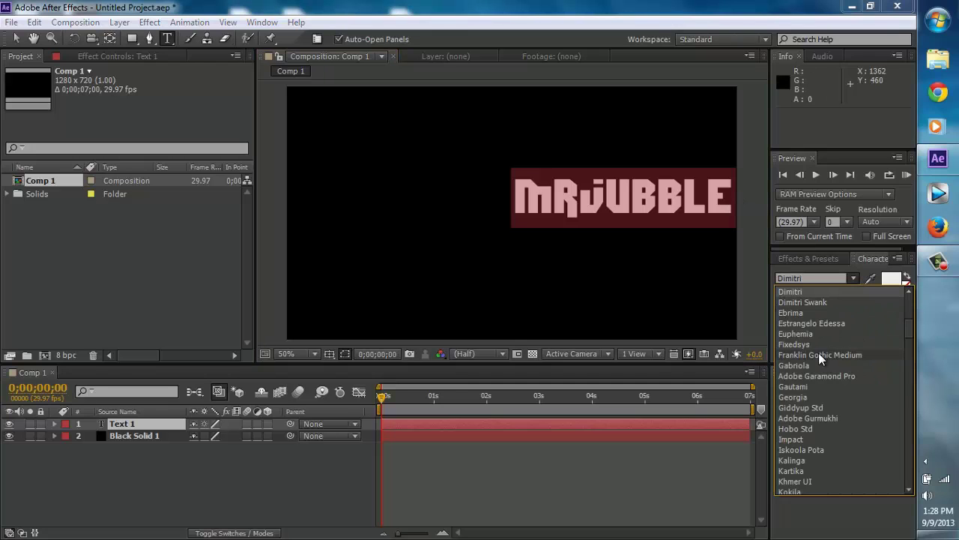
{"action": "scroll", "coordinate": [817, 348], "scroll_direction": "up", "scroll_amount": 2}
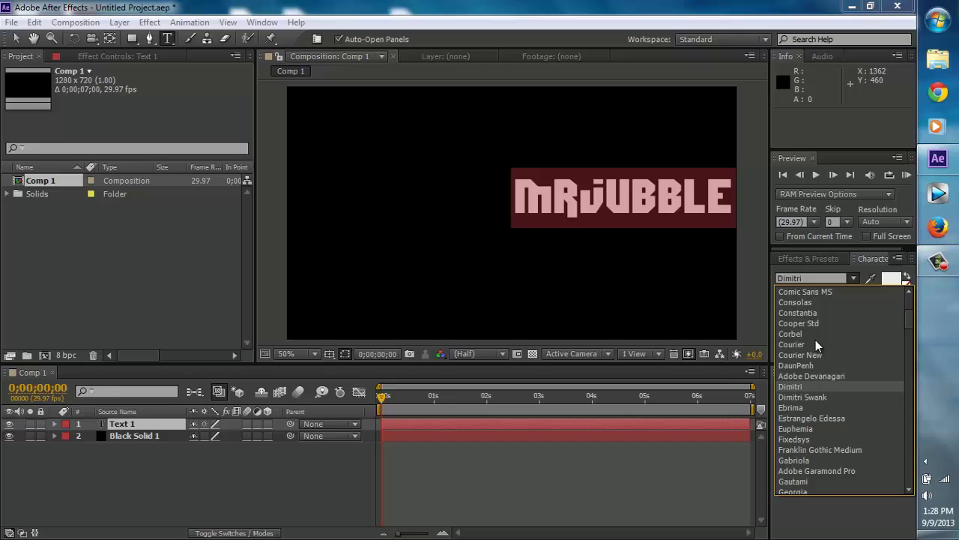
{"action": "scroll", "coordinate": [816, 339], "scroll_direction": "down", "scroll_amount": 6}
{"action": "scroll", "coordinate": [788, 448], "scroll_direction": "down", "scroll_amount": 7}
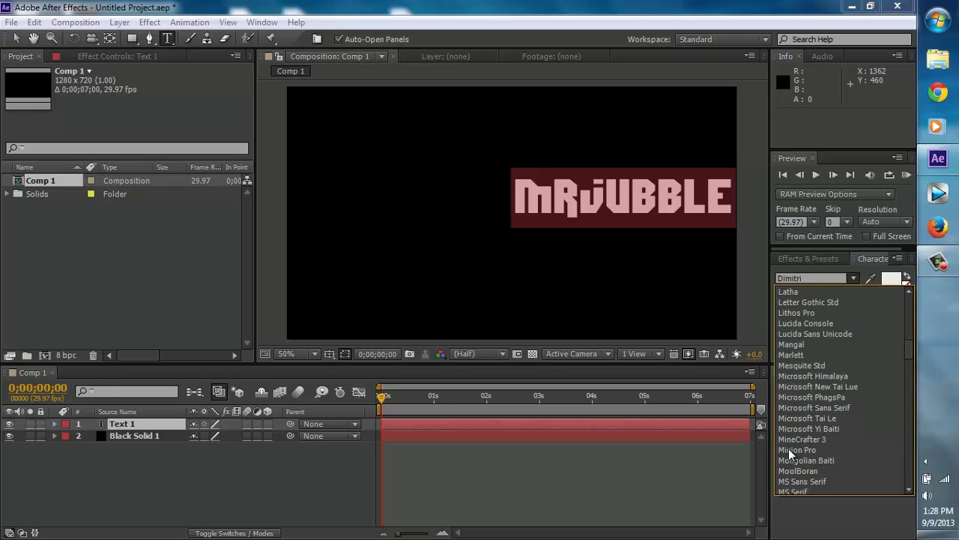
{"action": "scroll", "coordinate": [793, 441], "scroll_direction": "down", "scroll_amount": 5}
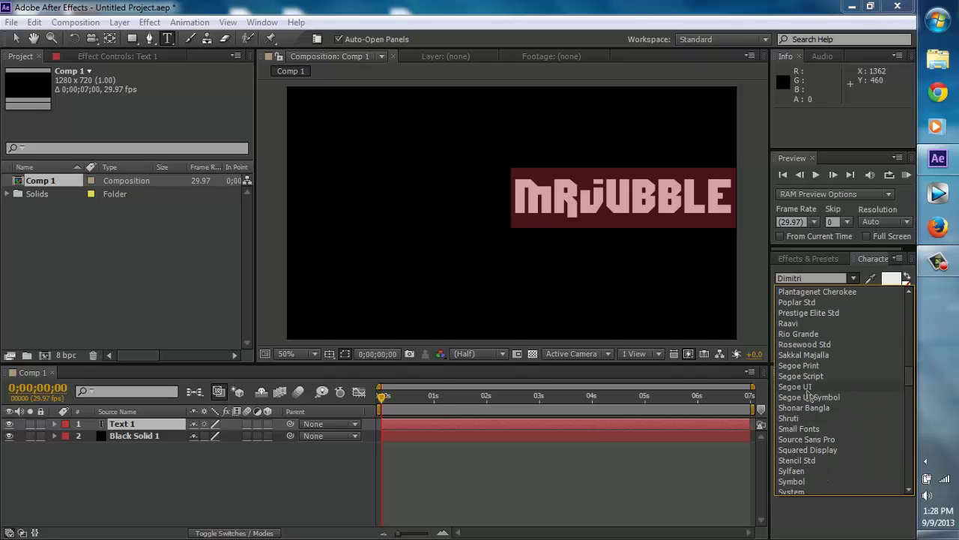
{"action": "left_click", "coordinate": [808, 390]}
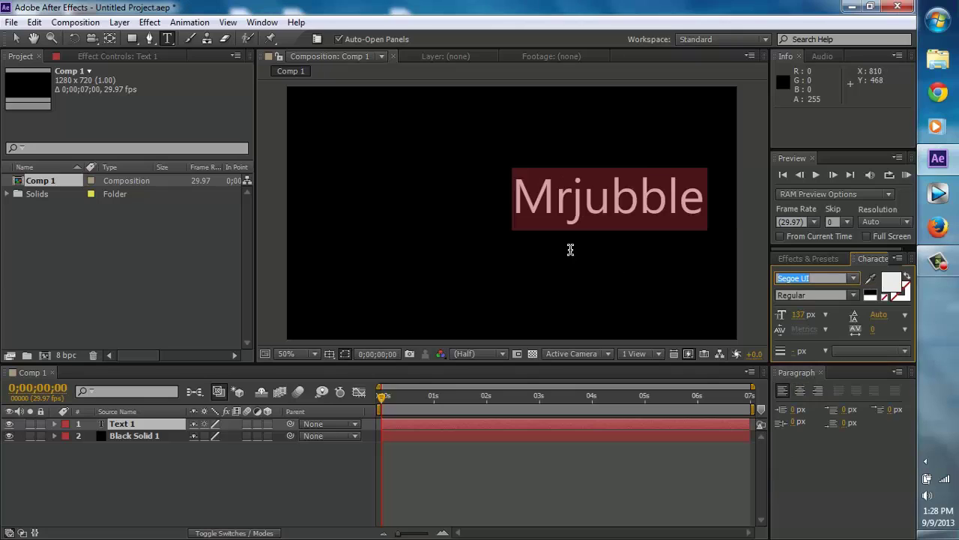
Step: Nudge the text layer left and slightly down to about position 386, 366 so it sits near the frame's centre
{"action": "left_click", "coordinate": [137, 424]}
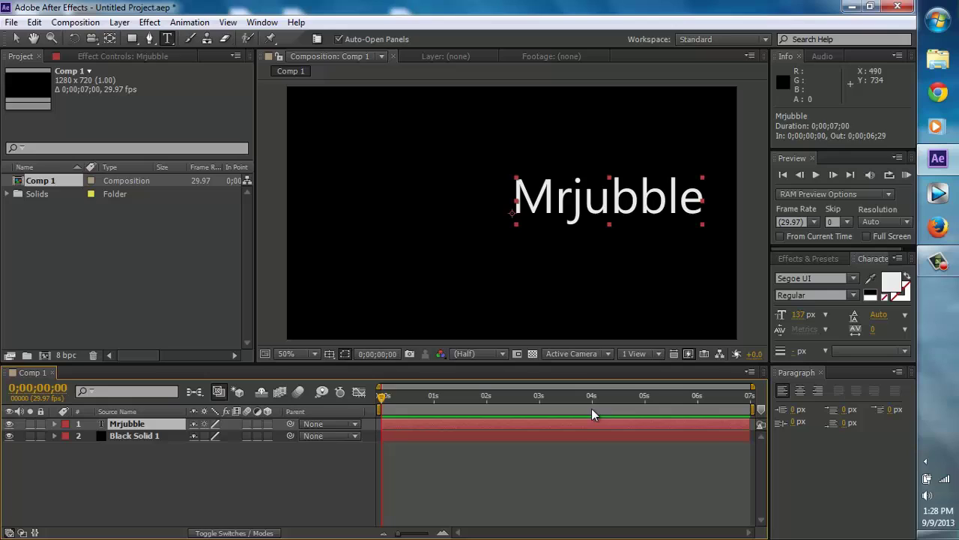
{"action": "key", "text": "Left"}
{"action": "key", "text": "Left"}
{"action": "key", "text": "Left"}
{"action": "key", "text": "Left"}
{"action": "key", "text": "Left"}
{"action": "key", "text": "Left"}
{"action": "key", "text": "Left"}
{"action": "key", "text": "Left"}
{"action": "key", "text": "Left"}
{"action": "key", "text": "Left"}
{"action": "key", "text": "Left"}
{"action": "key", "text": "Left"}
{"action": "key", "text": "Left"}
{"action": "key", "text": "Left"}
{"action": "key", "text": "Left"}
{"action": "key", "text": "Left"}
{"action": "key", "text": "Left"}
{"action": "key", "text": "Left"}
{"action": "key", "text": "Left"}
{"action": "key", "text": "Left"}
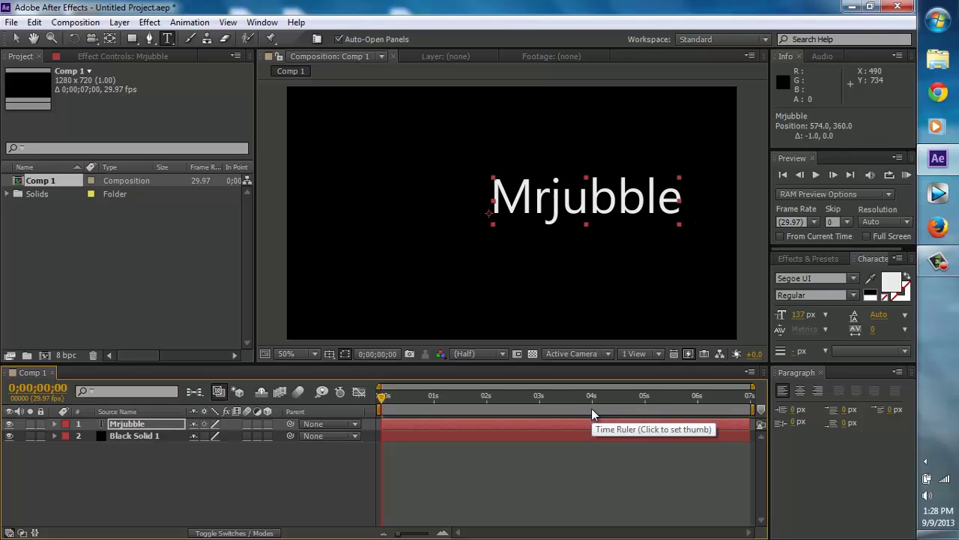
{"action": "key", "text": "shift+Left"}
{"action": "key", "text": "shift+Left"}
{"action": "key", "text": "shift+Left"}
{"action": "key", "text": "shift+Left"}
{"action": "key", "text": "shift+Left"}
{"action": "key", "text": "shift+Left"}
{"action": "key", "text": "shift+Left"}
{"action": "key", "text": "shift+Left"}
{"action": "key", "text": "shift+Left"}
{"action": "key", "text": "shift+Left"}
{"action": "key", "text": "shift+Left"}
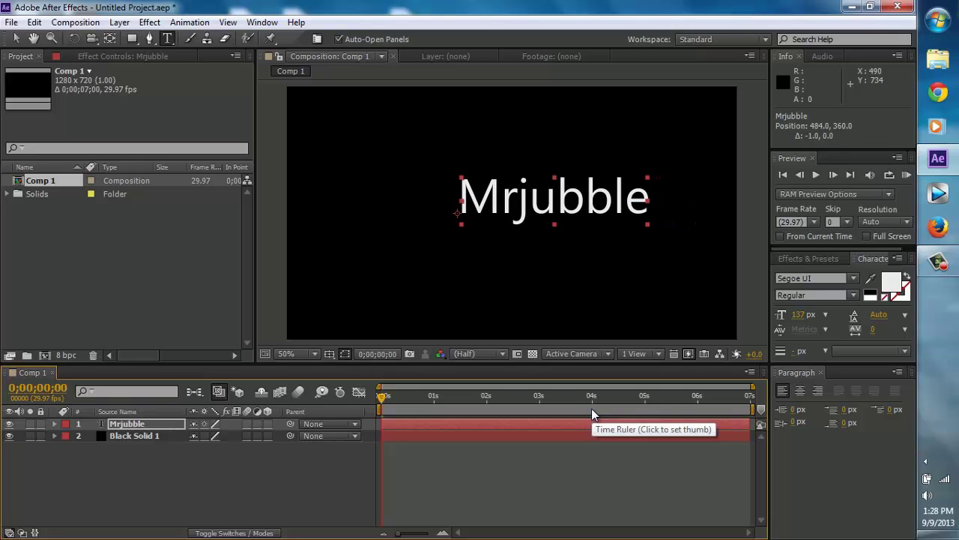
{"action": "key", "text": "shift+Left"}
{"action": "key", "text": "shift+Left"}
{"action": "key", "text": "shift+Left"}
{"action": "key", "text": "shift+Left"}
{"action": "key", "text": "shift+Left"}
{"action": "key", "text": "Left"}
{"action": "key", "text": "Left"}
{"action": "key", "text": "Left"}
{"action": "key", "text": "Left"}
{"action": "key", "text": "Left"}
{"action": "key", "text": "Left"}
{"action": "key", "text": "Left"}
{"action": "key", "text": "Left"}
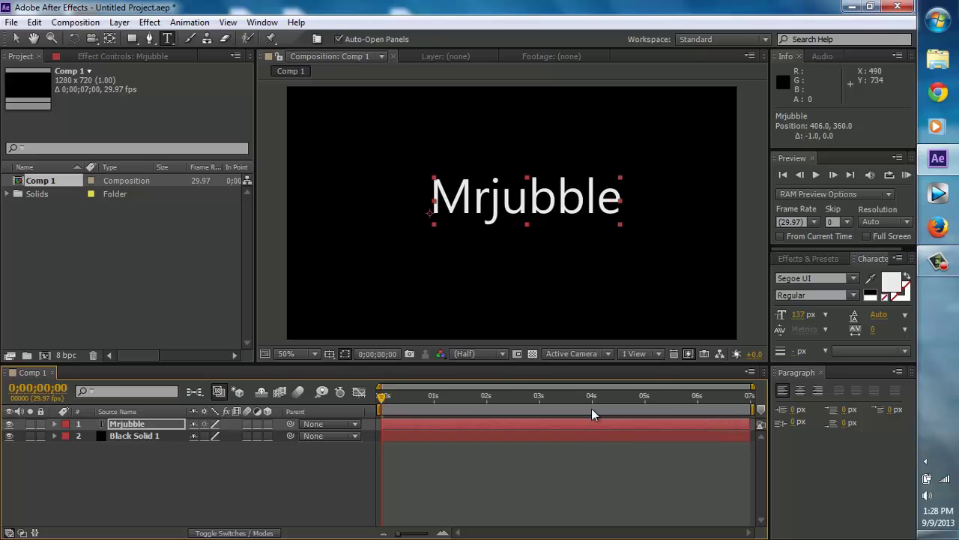
{"action": "key", "text": "shift+Left"}
{"action": "key", "text": "Left"}
{"action": "key", "text": "Left"}
{"action": "key", "text": "Left"}
{"action": "key", "text": "Left"}
{"action": "key", "text": "Left"}
{"action": "key", "text": "Left"}
{"action": "key", "text": "Down"}
{"action": "key", "text": "Down"}
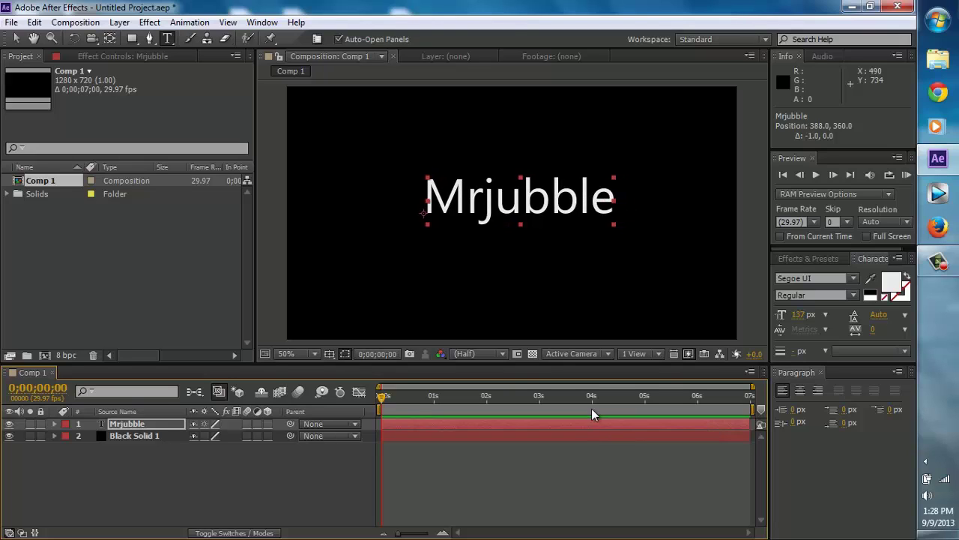
{"action": "key", "text": "Down"}
{"action": "key", "text": "Down"}
{"action": "key", "text": "Down"}
{"action": "key", "text": "Down"}
{"action": "key", "text": "Left"}
{"action": "key", "text": "Left"}
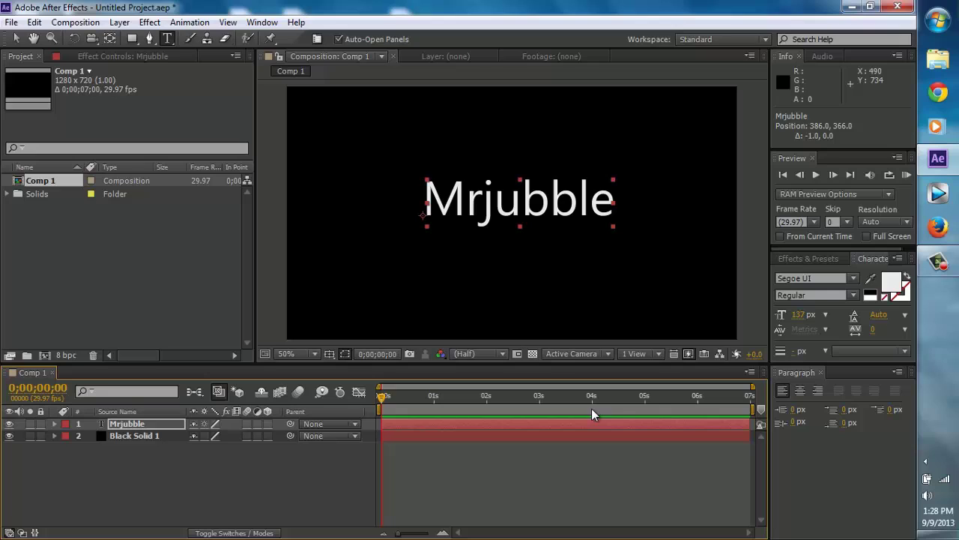
Step: Apply the CC Scatterize simulation effect to the "Mrjubble" text layer
{"action": "left_click", "coordinate": [143, 425]}
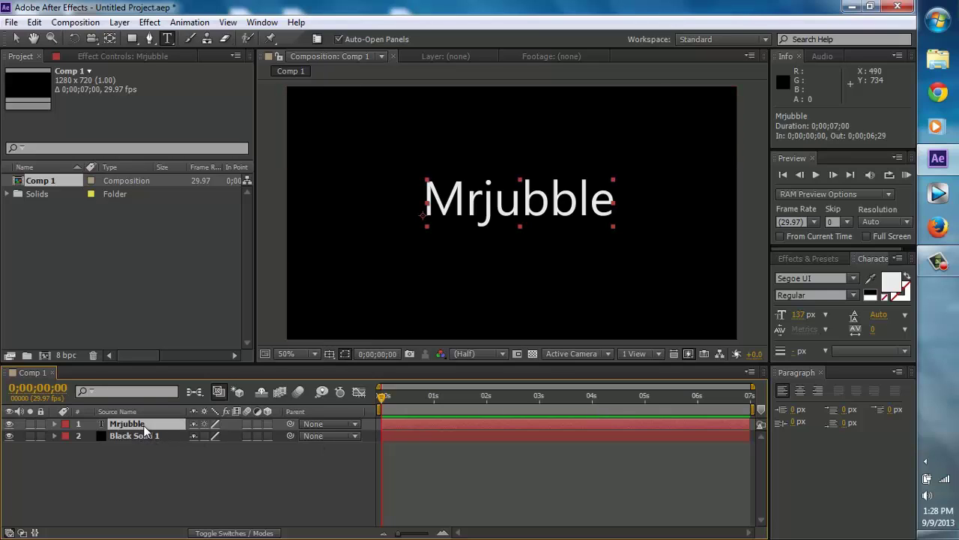
{"action": "left_click", "coordinate": [150, 22]}
{"action": "mouse_move", "coordinate": [135, 24]}
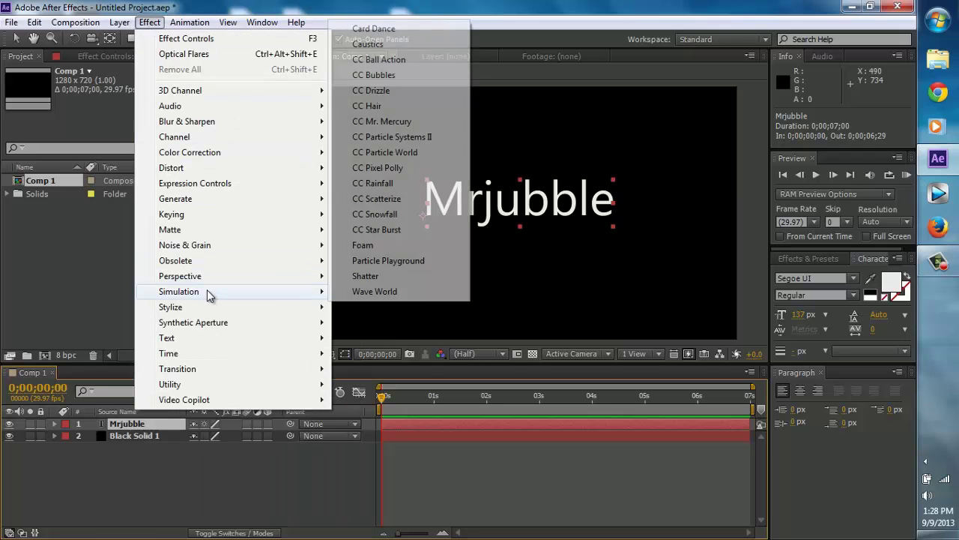
{"action": "mouse_move", "coordinate": [303, 292]}
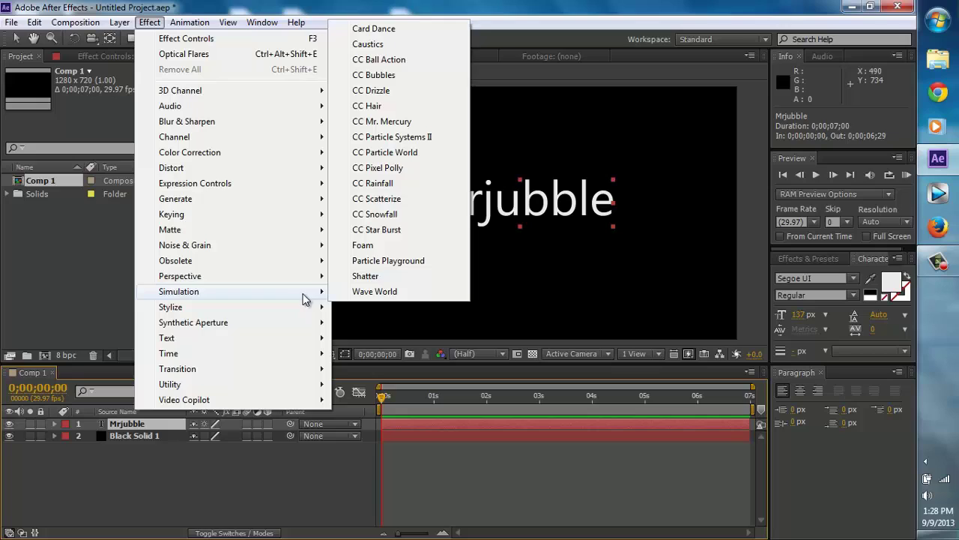
{"action": "left_click", "coordinate": [395, 201]}
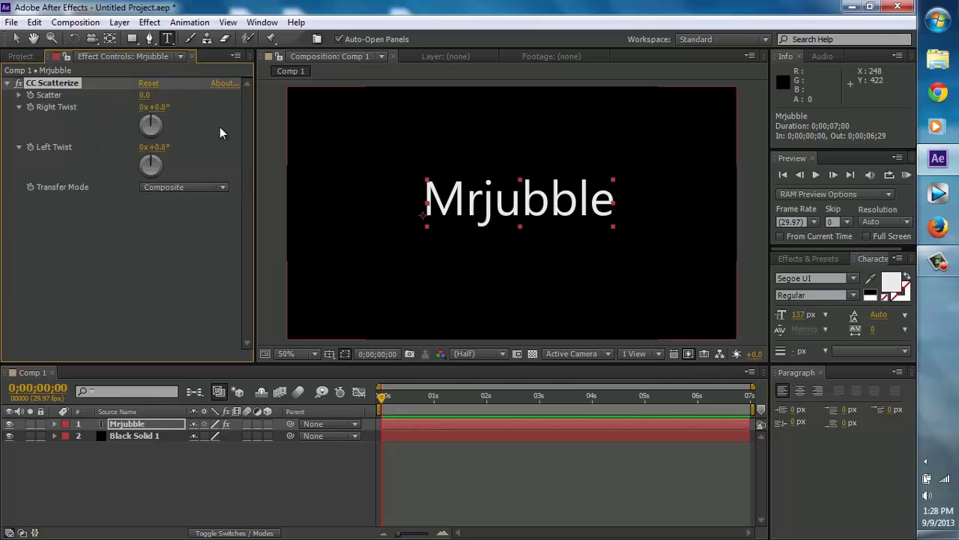
Step: Keyframe the text's CC Scatterize effect at 0;00;00;00 with Scatter at 25 and Right Twist at 102°
{"action": "key", "text": "v"}
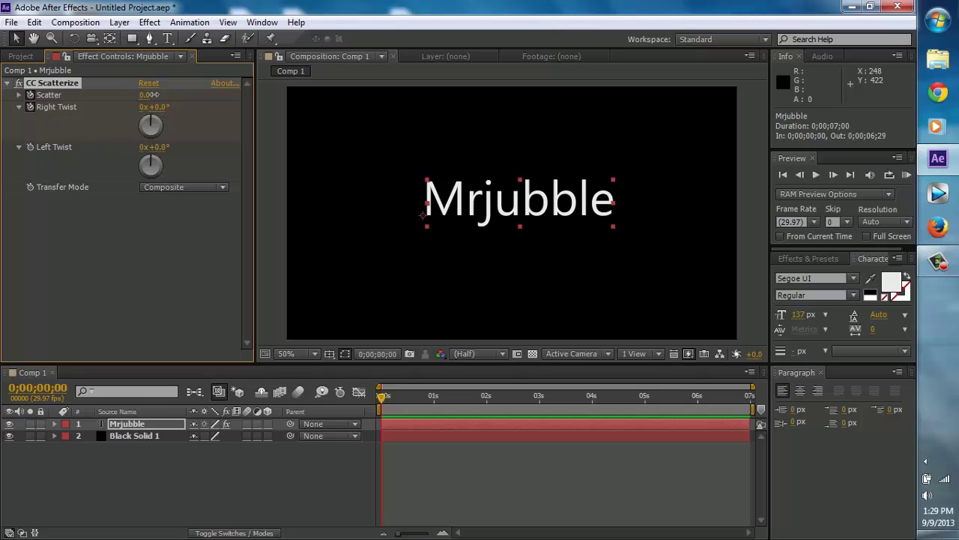
{"action": "left_click_drag", "start_coordinate": [150, 94], "coordinate": [183, 99]}
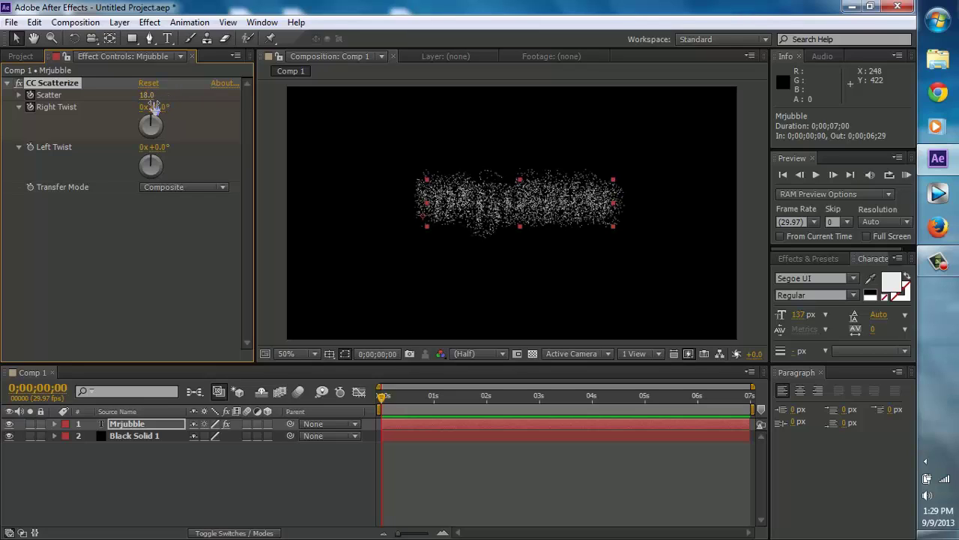
{"action": "left_click", "coordinate": [150, 95]}
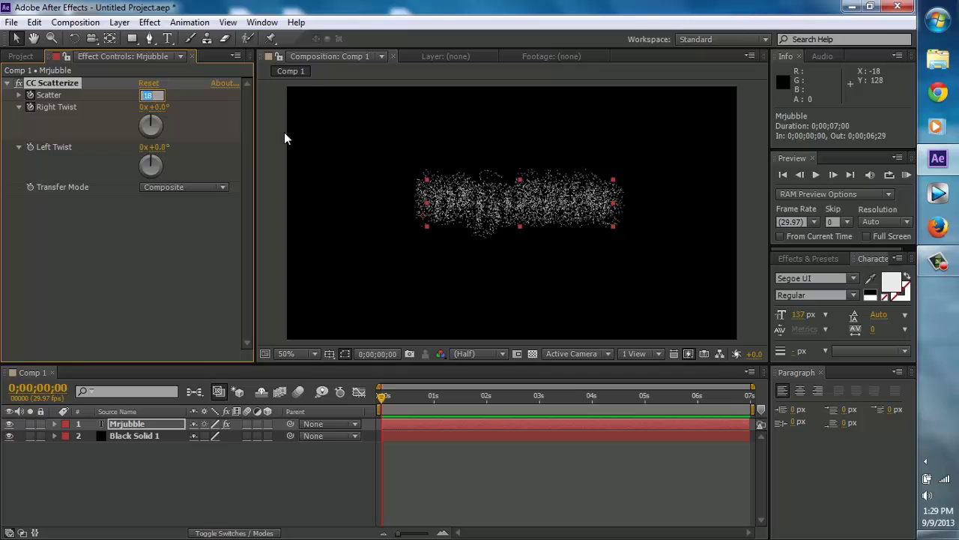
{"action": "type", "text": "25"}
{"action": "left_click", "coordinate": [216, 103]}
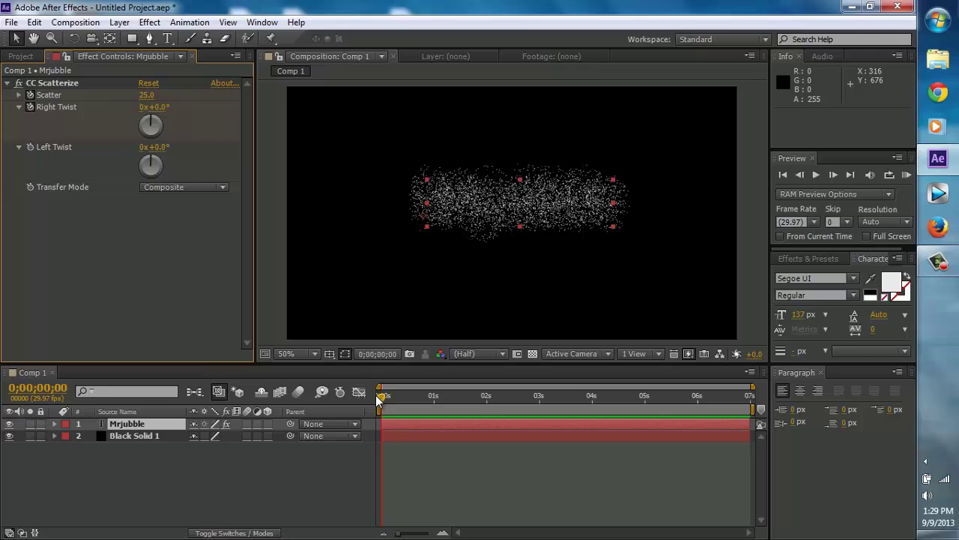
{"action": "left_click_drag", "start_coordinate": [393, 398], "coordinate": [338, 400]}
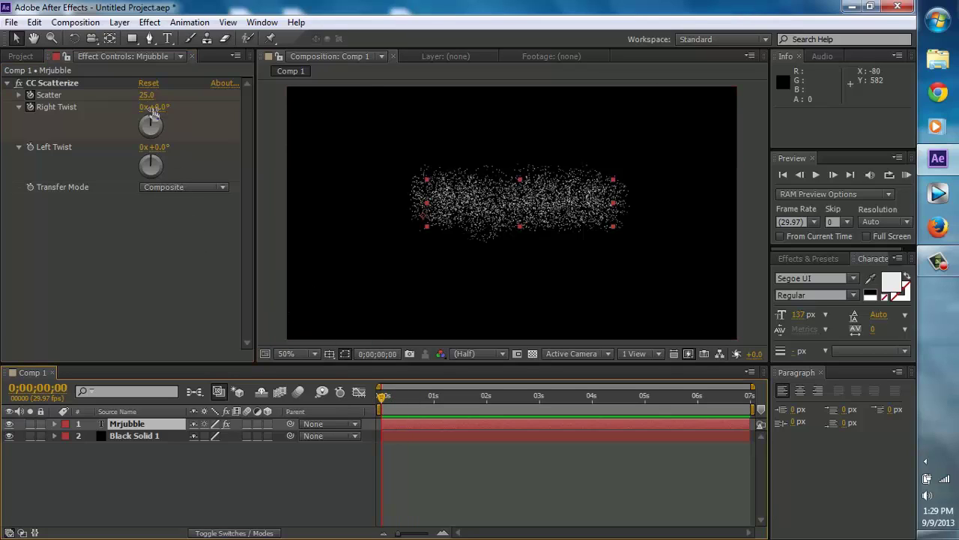
{"action": "left_click_drag", "start_coordinate": [156, 110], "coordinate": [242, 128]}
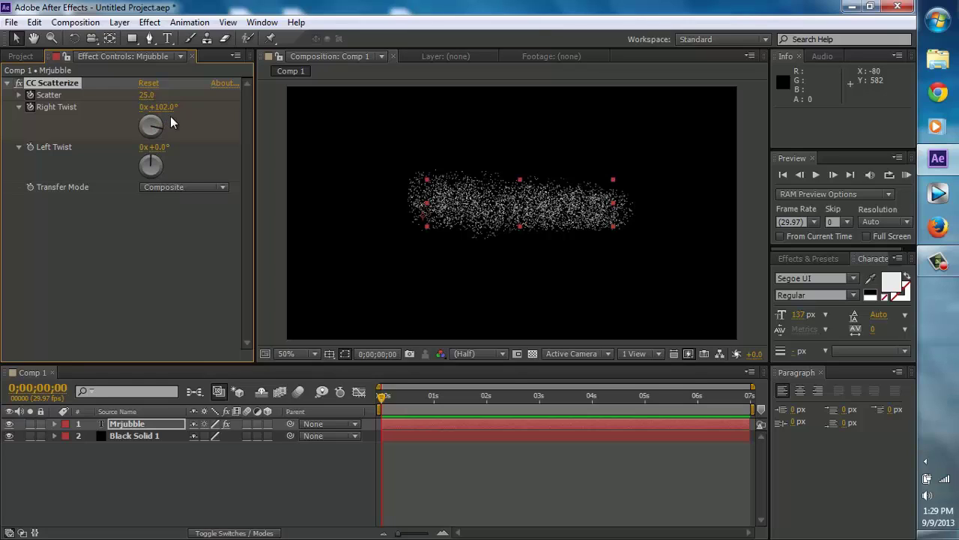
Step: Keyframe the text's Right Twist at 17x+256° at 0;00;01;00, add an intermediate keyframe, and bring it to 19x+126° at 0;00;02;29
{"action": "left_click_drag", "start_coordinate": [381, 402], "coordinate": [433, 399]}
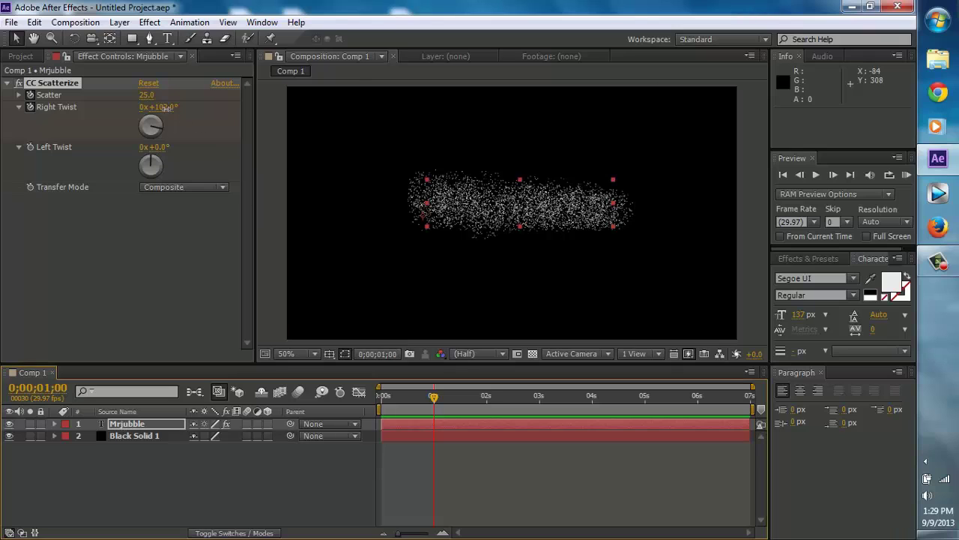
{"action": "left_click_drag", "start_coordinate": [175, 114], "coordinate": [155, 110]}
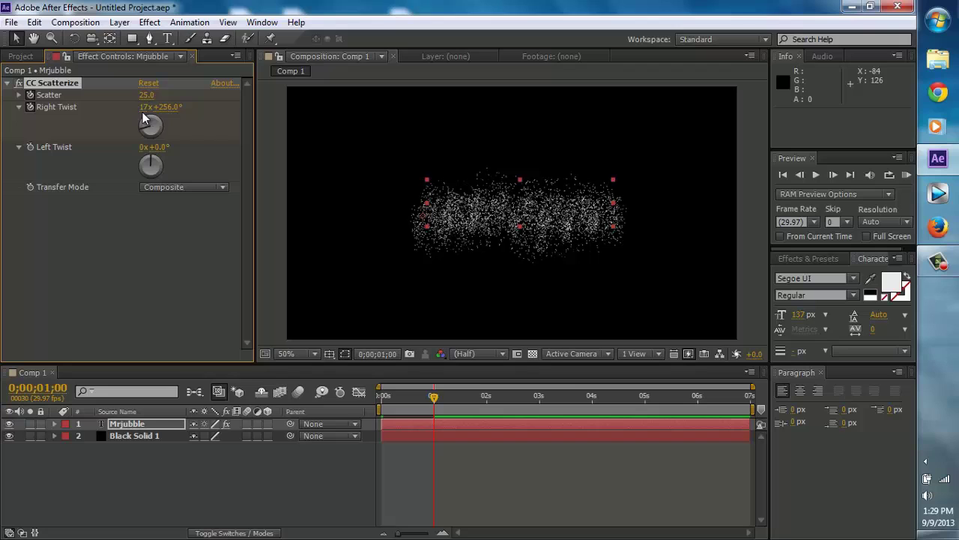
{"action": "left_click_drag", "start_coordinate": [434, 398], "coordinate": [477, 395]}
{"action": "left_click_drag", "start_coordinate": [170, 108], "coordinate": [366, 129]}
{"action": "left_click_drag", "start_coordinate": [479, 400], "coordinate": [538, 397]}
{"action": "left_click_drag", "start_coordinate": [161, 108], "coordinate": [458, 247]}
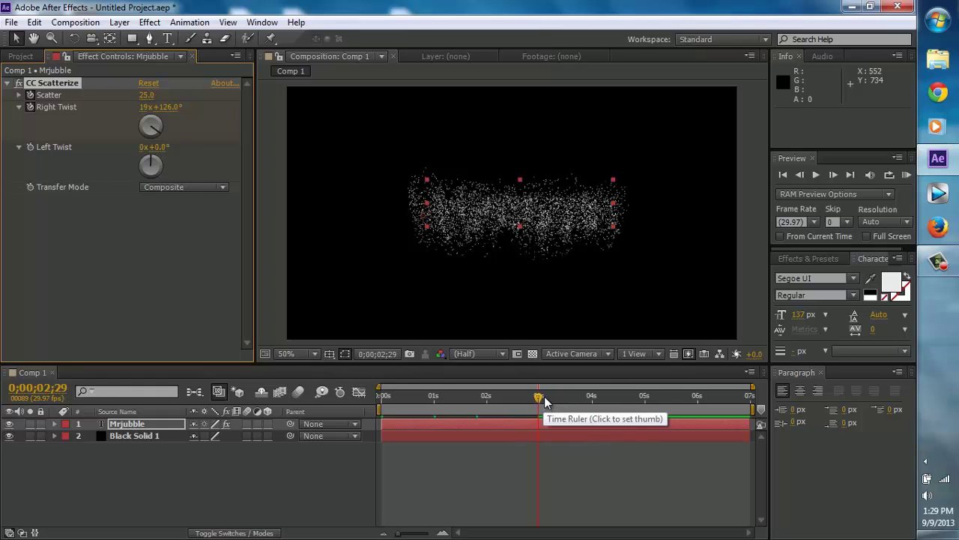
Step: Wind Right Twist down with keyframes of 12x+72° at 0;00;03;16, 72° at 0;00;04;02 and 51° at 0;00;04;18, with Scatter 13 at the last
{"action": "left_click_drag", "start_coordinate": [538, 399], "coordinate": [568, 402]}
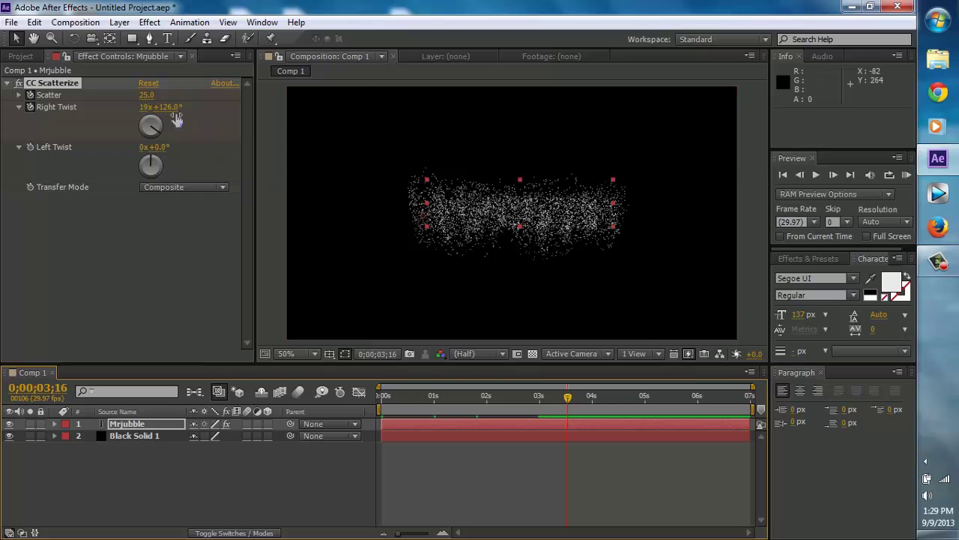
{"action": "mouse_move", "coordinate": [144, 110]}
{"action": "left_mouse_down"}
{"action": "mouse_move", "coordinate": [169, 111]}
{"action": "mouse_move", "coordinate": [138, 111]}
{"action": "left_mouse_up"}
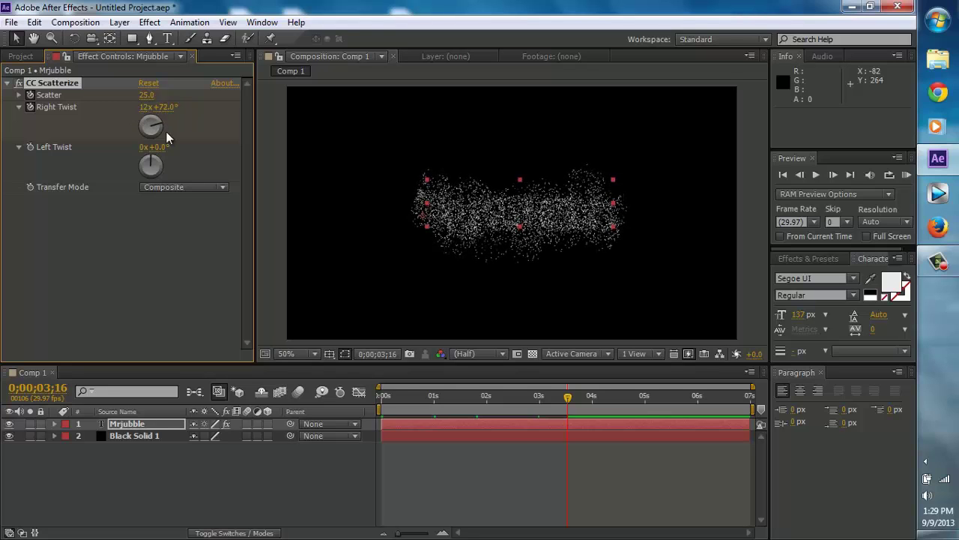
{"action": "left_click_drag", "start_coordinate": [566, 398], "coordinate": [595, 396]}
{"action": "left_click_drag", "start_coordinate": [142, 107], "coordinate": [139, 108]}
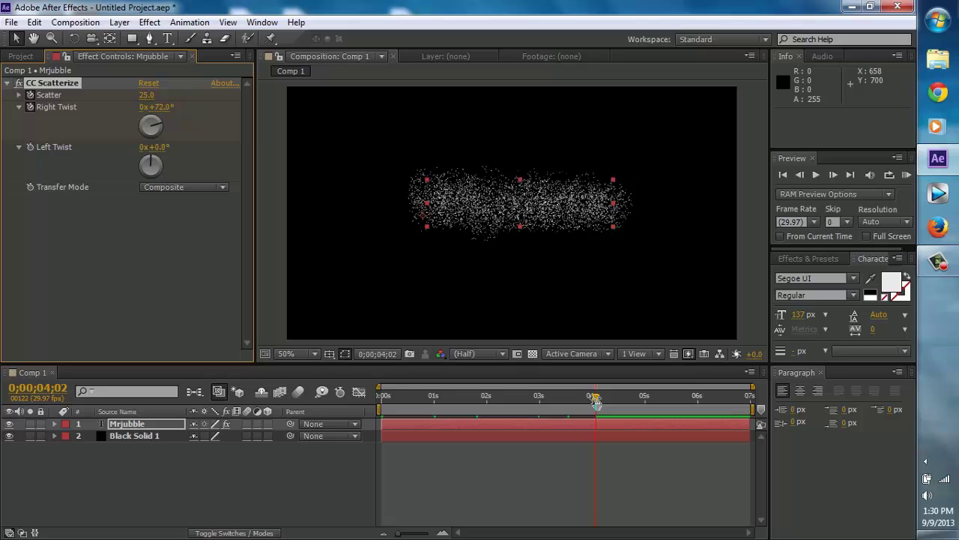
{"action": "left_click_drag", "start_coordinate": [596, 401], "coordinate": [624, 399]}
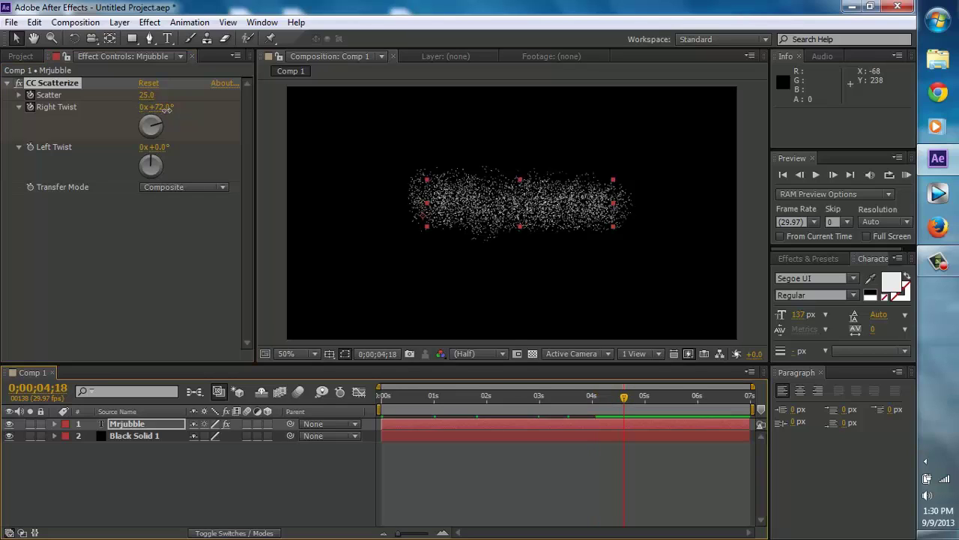
{"action": "mouse_move", "coordinate": [151, 96]}
{"action": "left_mouse_down"}
{"action": "mouse_move", "coordinate": [143, 95]}
{"action": "mouse_move", "coordinate": [150, 108]}
{"action": "left_mouse_up"}
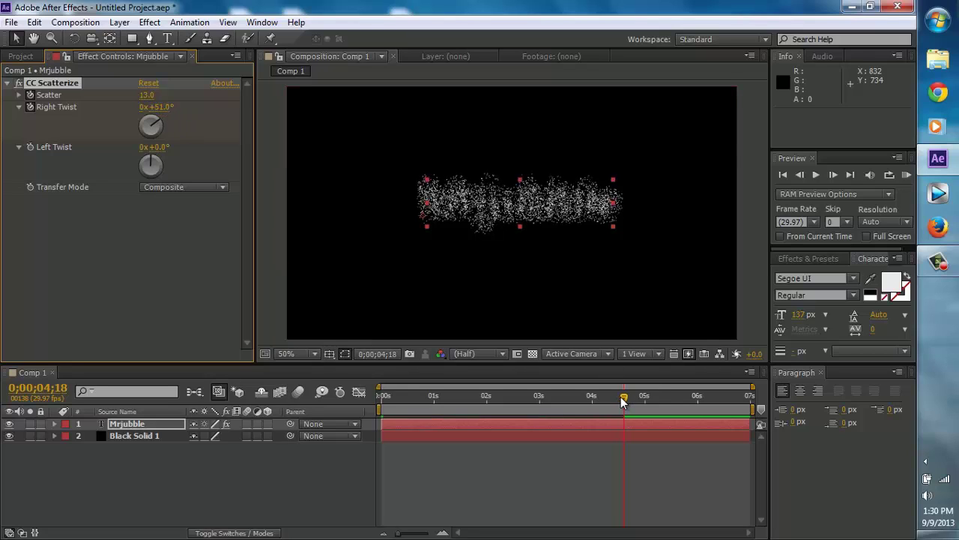
Step: Keyframe both Right Twist and Scatter at 0 at 0;00;05;06 so the particles form the text
{"action": "left_click_drag", "start_coordinate": [623, 403], "coordinate": [656, 397]}
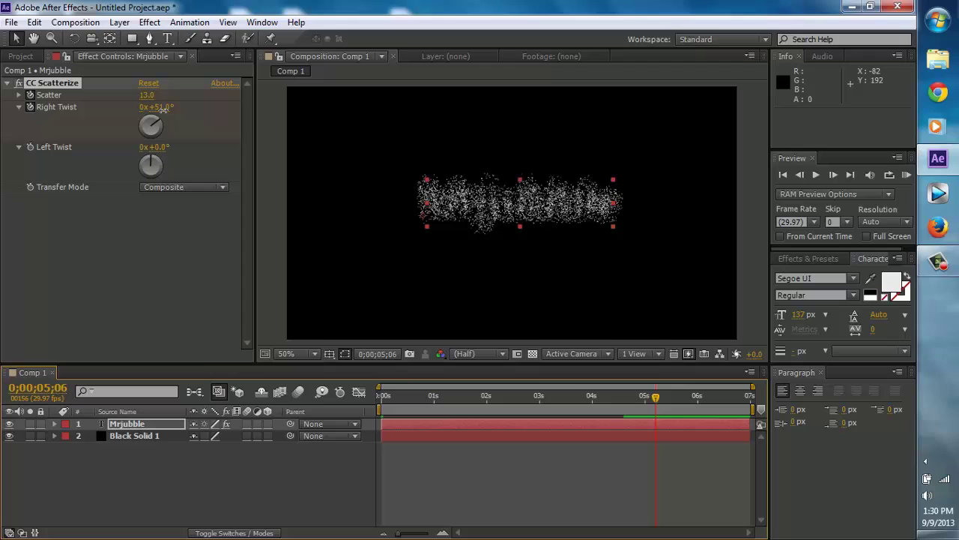
{"action": "left_click_drag", "start_coordinate": [164, 107], "coordinate": [152, 108]}
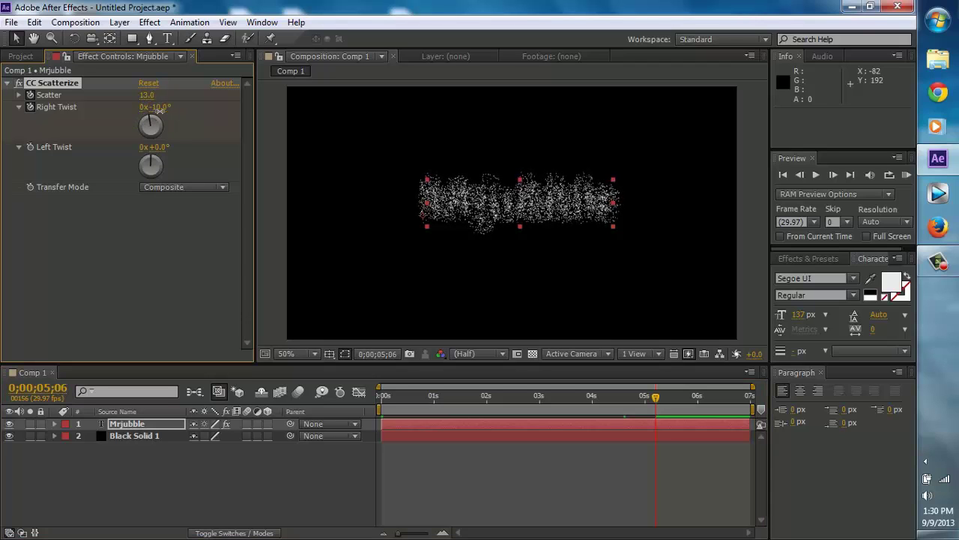
{"action": "left_click", "coordinate": [159, 108]}
{"action": "type", "text": "0"}
{"action": "key", "text": "Return"}
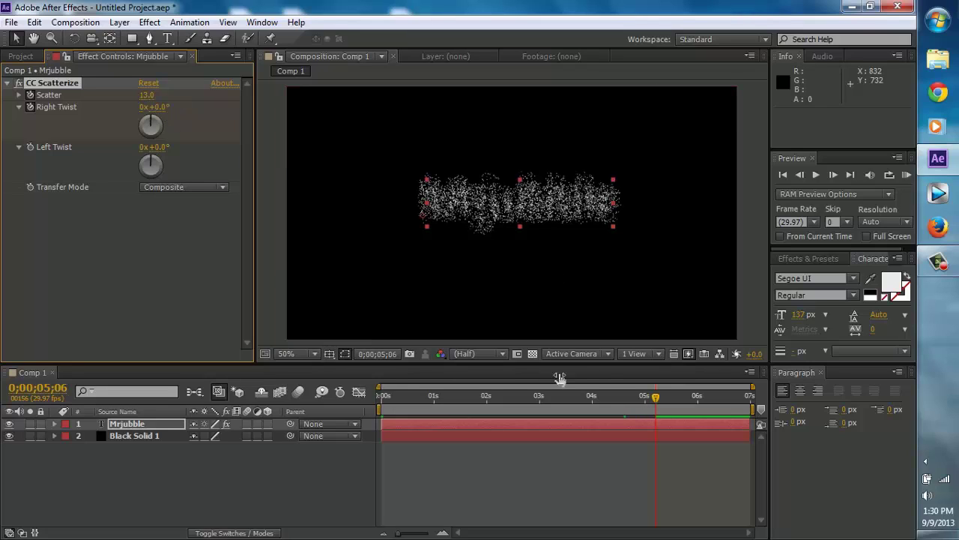
{"action": "left_click", "coordinate": [147, 95]}
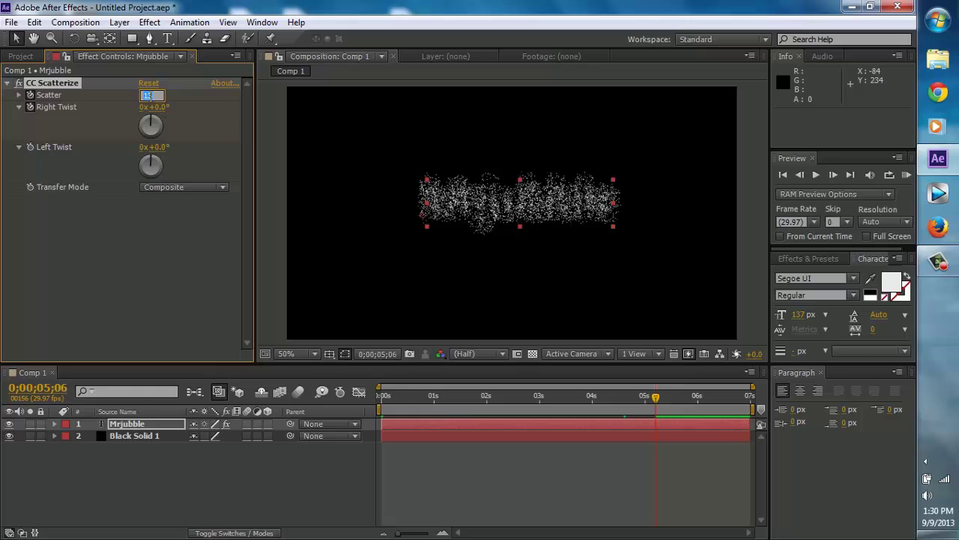
{"action": "key", "text": "Return"}
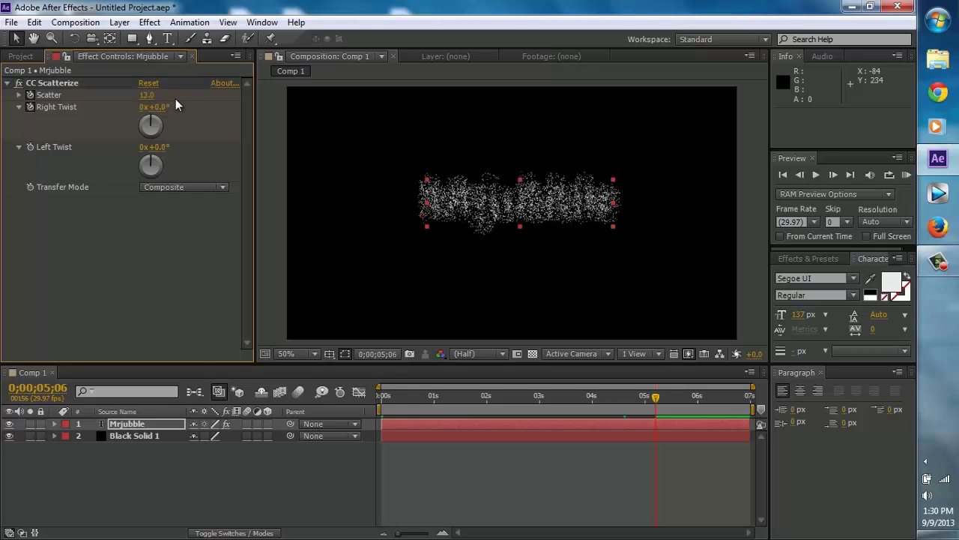
{"action": "left_click_drag", "start_coordinate": [145, 95], "coordinate": [140, 98]}
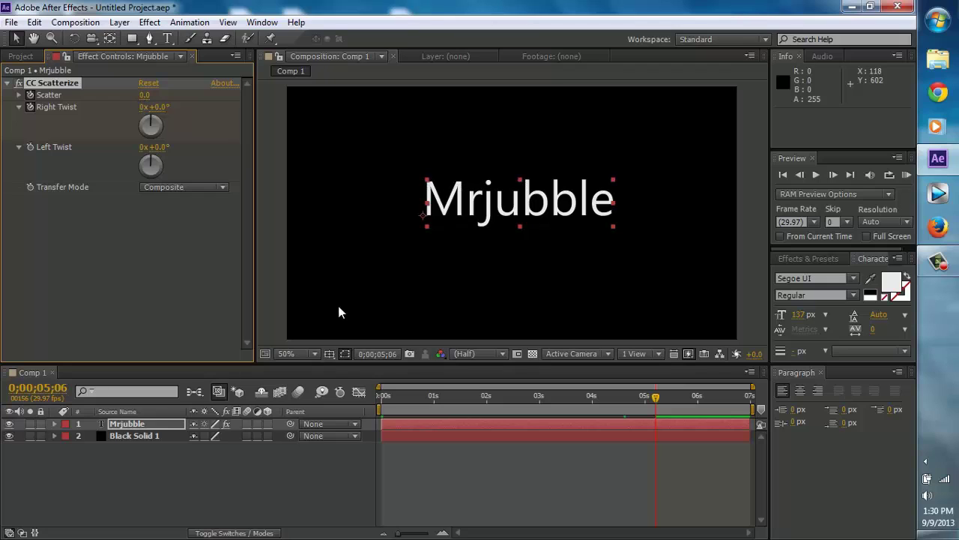
Step: Apply the Video Copilot Optical Flares effect to the "Mrjubble" layer at 0;00;00;00 and move the flare position to 522, 326
{"action": "left_click_drag", "start_coordinate": [658, 399], "coordinate": [353, 409]}
{"action": "left_click", "coordinate": [171, 422]}
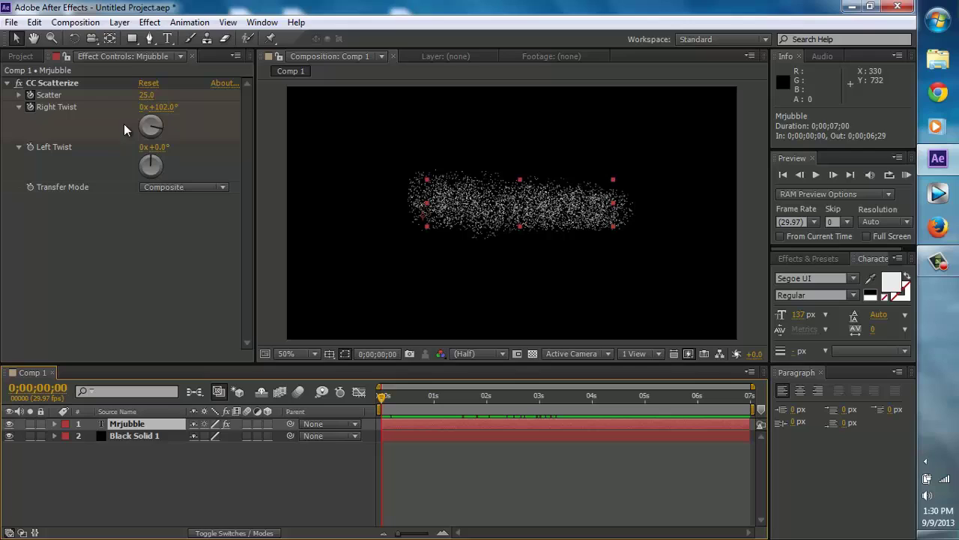
{"action": "left_click", "coordinate": [149, 23]}
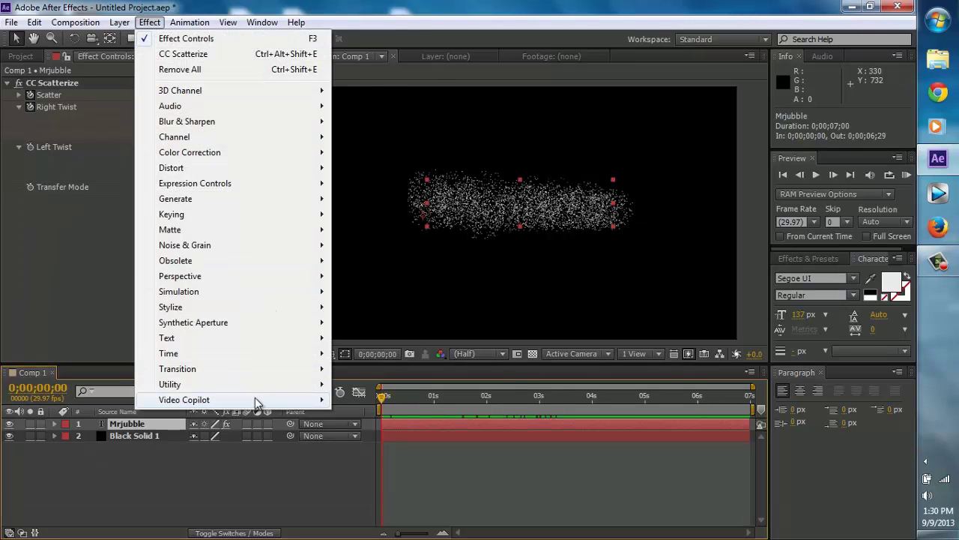
{"action": "mouse_move", "coordinate": [275, 405]}
{"action": "left_click", "coordinate": [376, 417]}
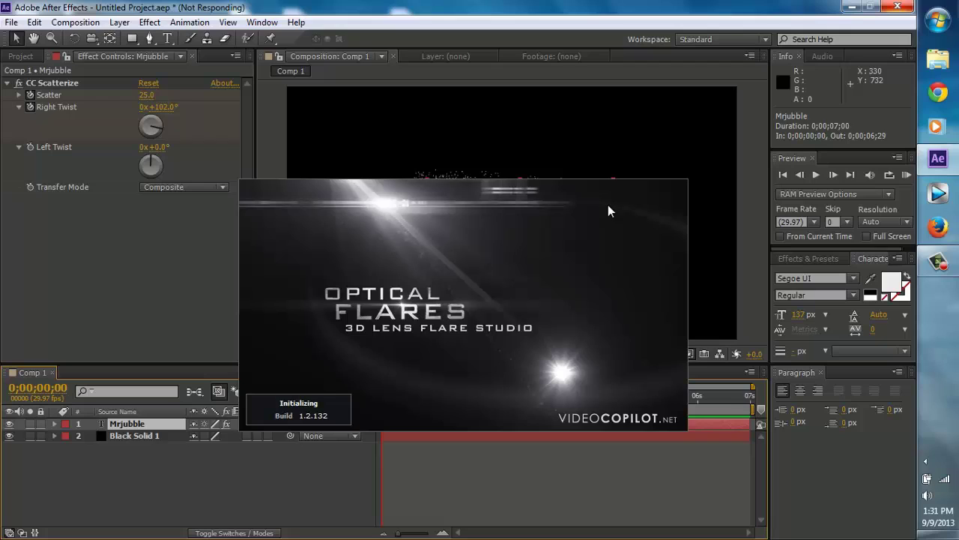
{"action": "left_click", "coordinate": [938, 260]}
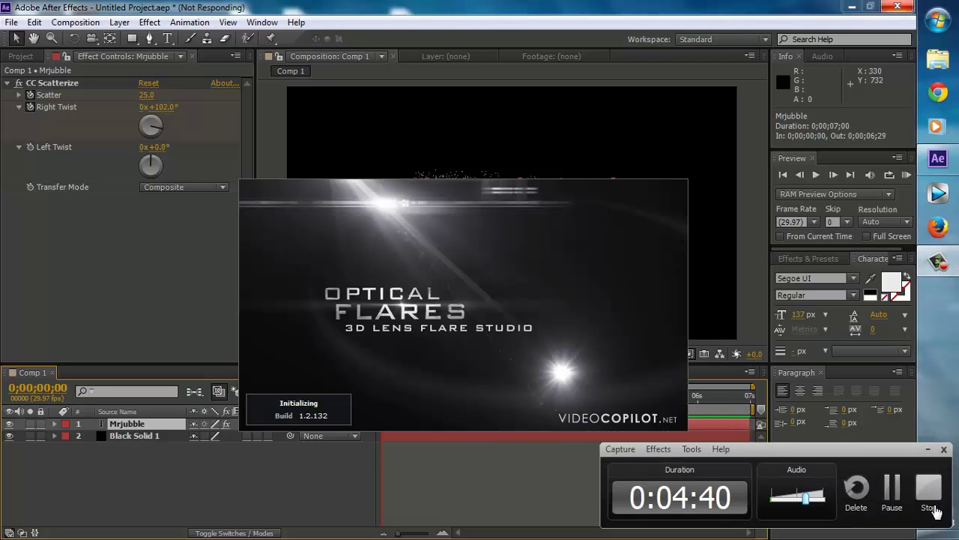
{"action": "left_click", "coordinate": [899, 497]}
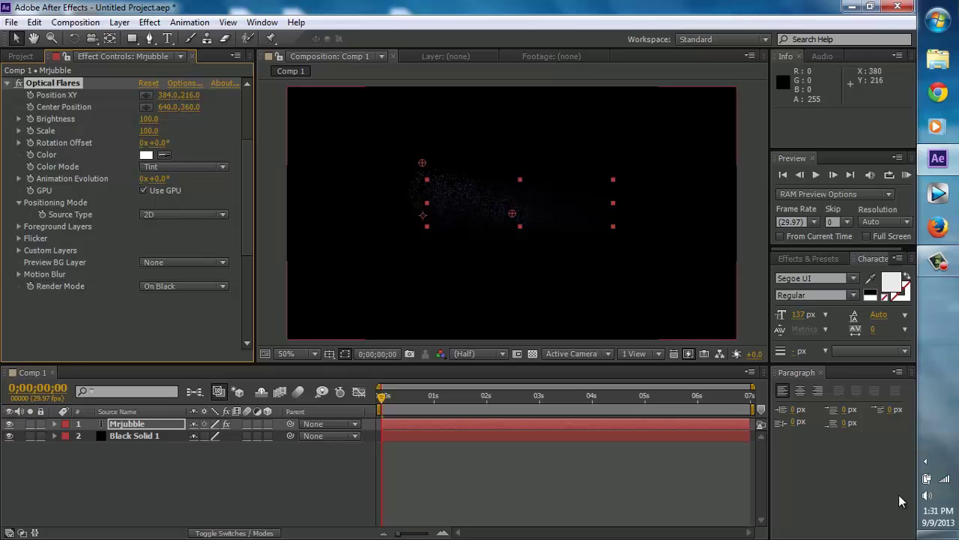
{"action": "left_click_drag", "start_coordinate": [421, 162], "coordinate": [470, 201]}
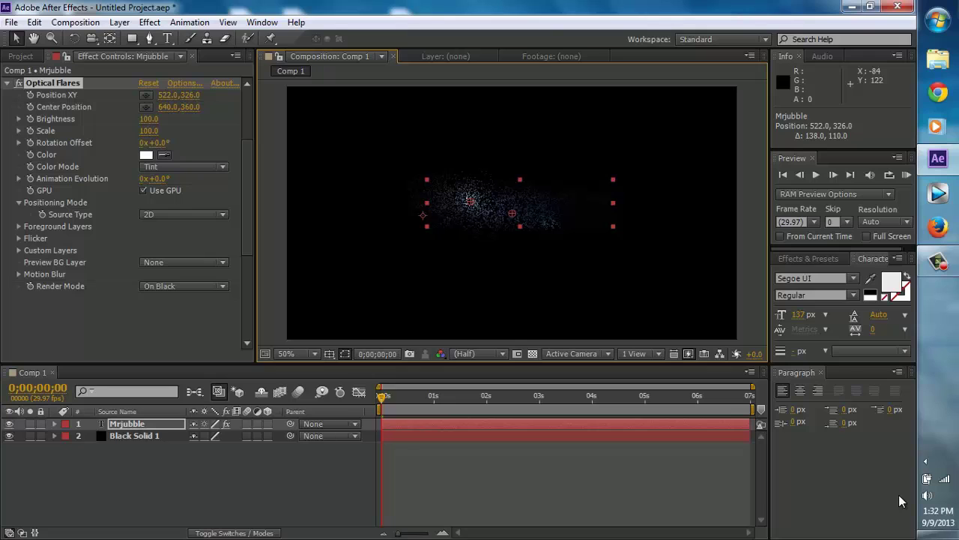
Step: Load the Cross Color preset from Pro Presets 2 into the text's Optical Flares effect
{"action": "left_click", "coordinate": [184, 82]}
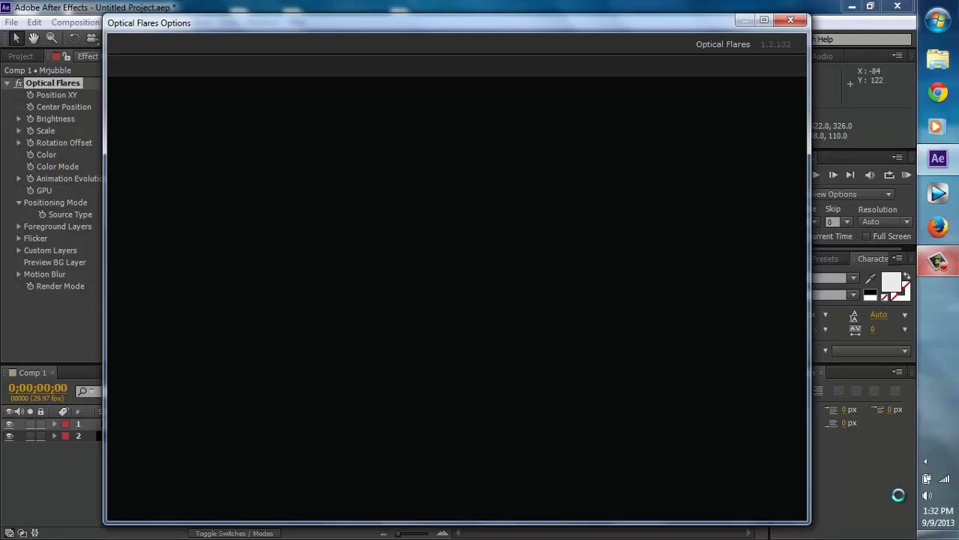
{"action": "left_click", "coordinate": [938, 262]}
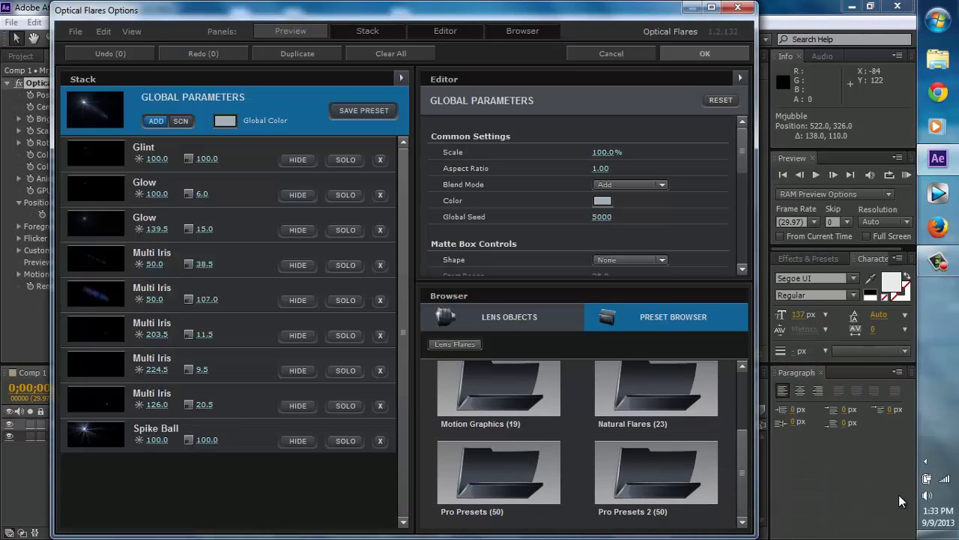
{"action": "left_click", "coordinate": [657, 473]}
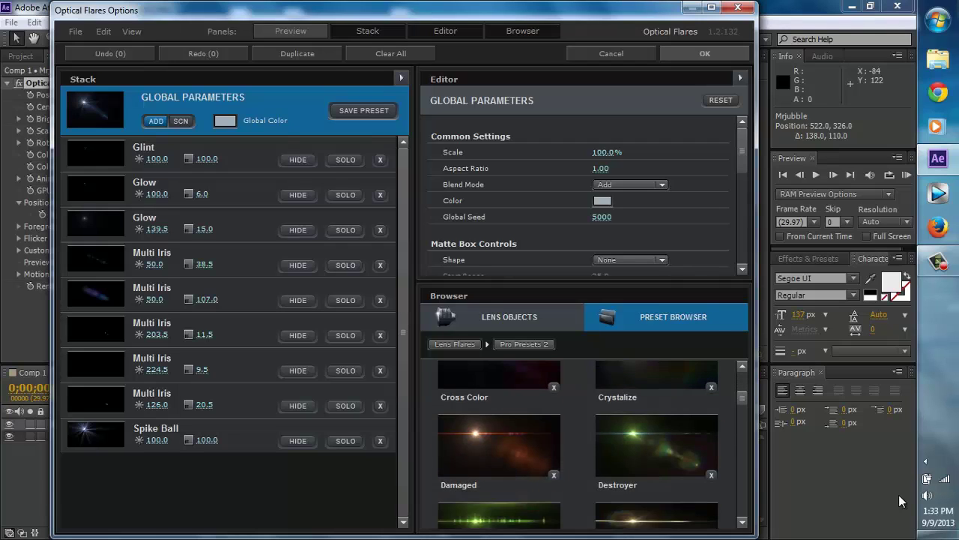
{"action": "scroll", "coordinate": [499, 405], "scroll_direction": "up", "scroll_amount": 1}
{"action": "left_click", "coordinate": [499, 405]}
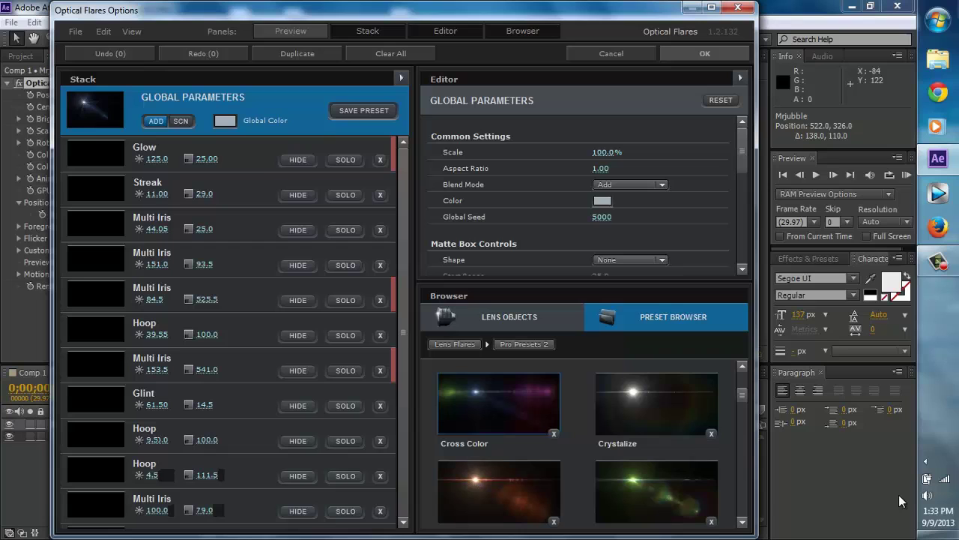
{"action": "left_click", "coordinate": [704, 54]}
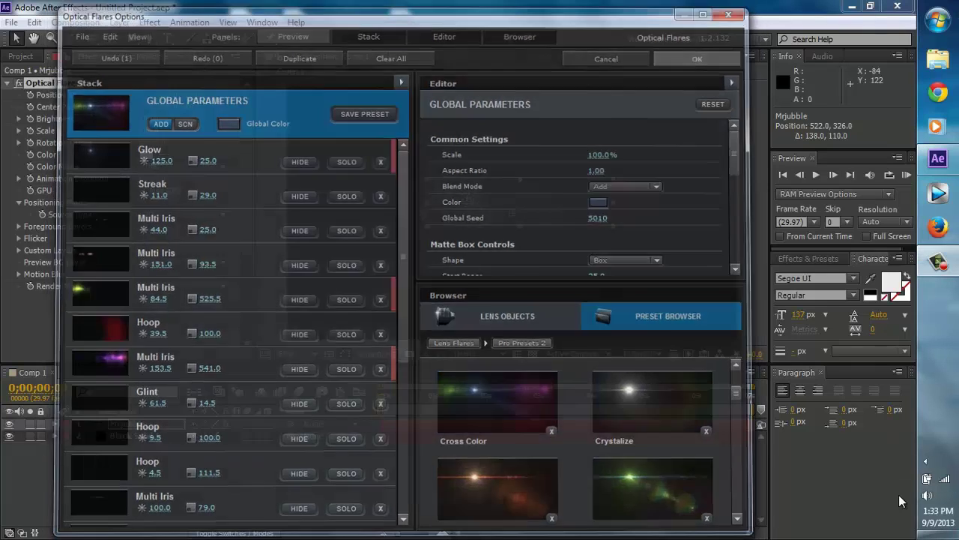
Step: Move the text's flare to 992, 260, set its Brightness to 460, then preview the animation and deselect the layer
{"action": "mouse_move", "coordinate": [470, 201]}
{"action": "left_mouse_down"}
{"action": "mouse_move", "coordinate": [570, 204]}
{"action": "mouse_move", "coordinate": [496, 212]}
{"action": "mouse_move", "coordinate": [440, 202]}
{"action": "mouse_move", "coordinate": [522, 205]}
{"action": "mouse_move", "coordinate": [577, 164]}
{"action": "mouse_move", "coordinate": [636, 178]}
{"action": "left_mouse_up"}
{"action": "left_click_drag", "start_coordinate": [149, 119], "coordinate": [418, 119]}
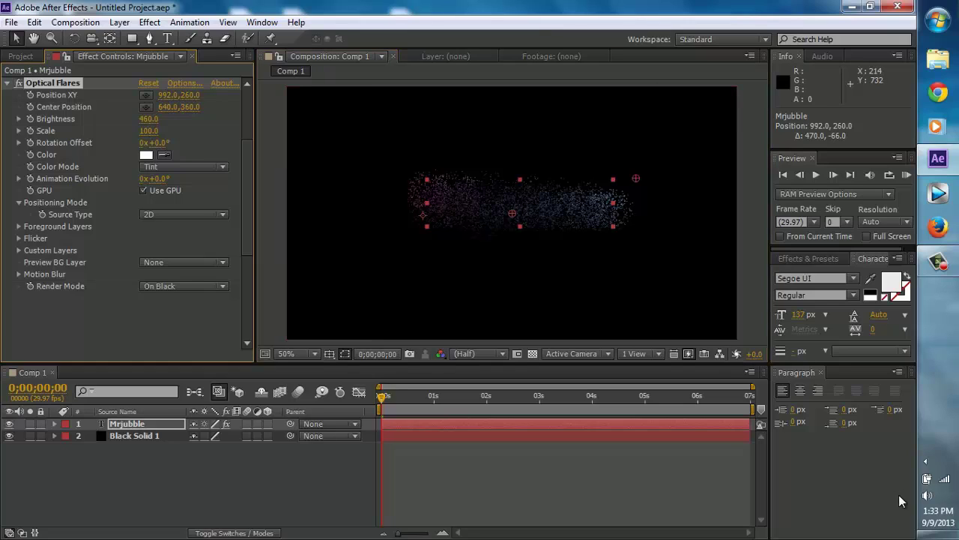
{"action": "key", "text": "space"}
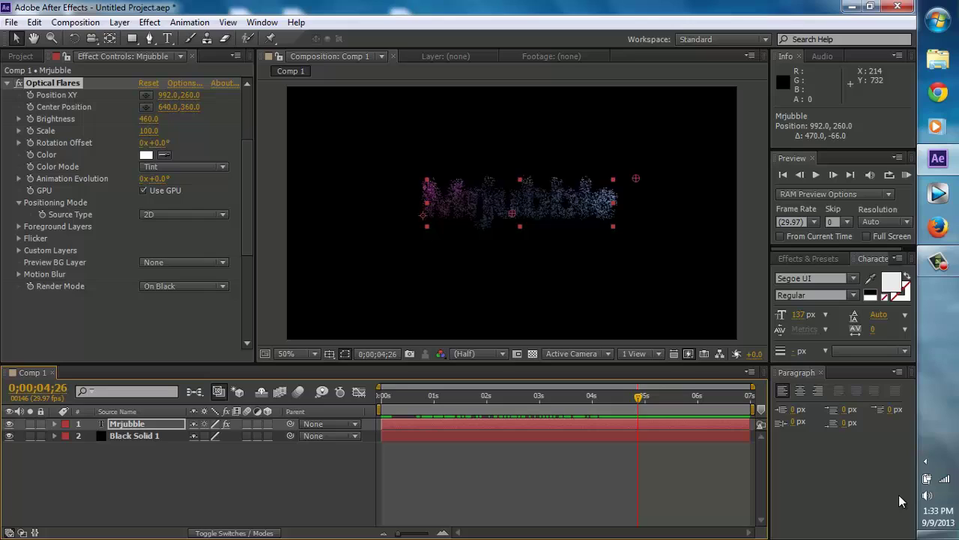
{"action": "key", "text": "F2"}
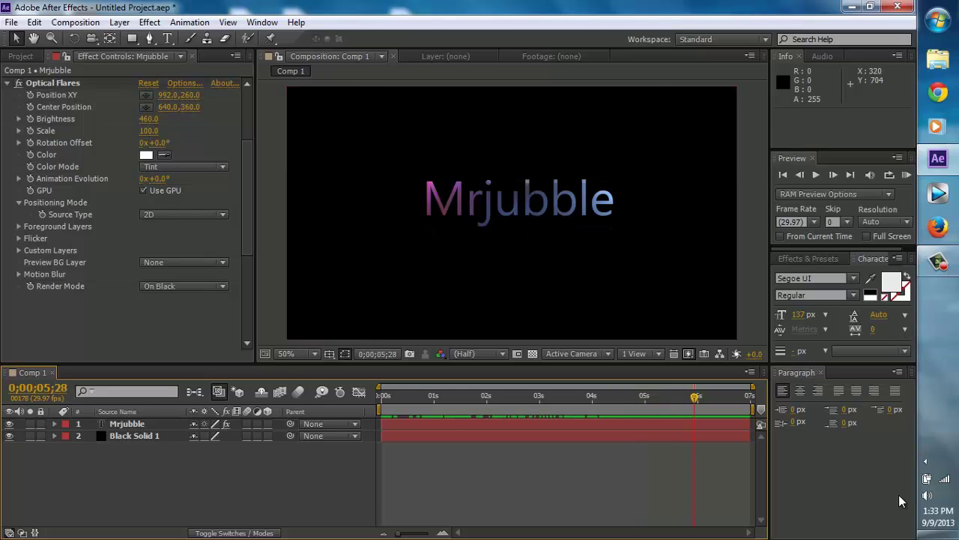
Step: Create a new black solid layer above the "Mrjubble" text with the default settings
{"action": "right_click", "coordinate": [238, 501]}
{"action": "key", "text": "Down"}
{"action": "key", "text": "Right"}
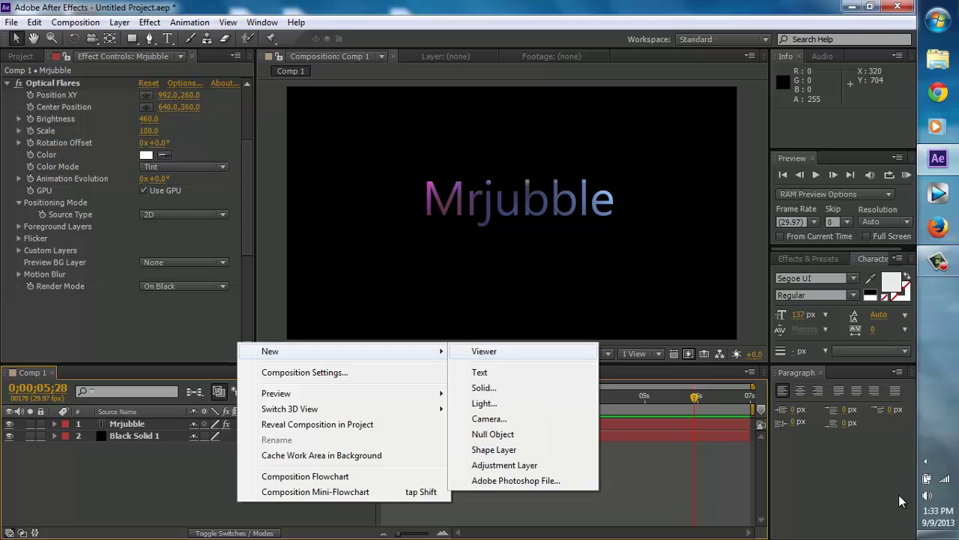
{"action": "key", "text": "Down"}
{"action": "key", "text": "Down"}
{"action": "key", "text": "Return"}
{"action": "key", "text": "Return"}
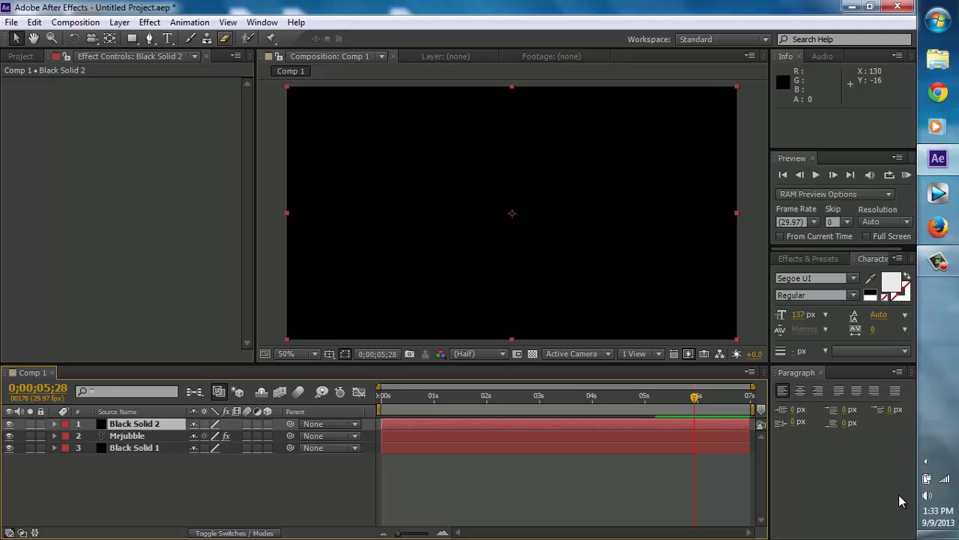
Step: Apply the Video Copilot Optical Flares effect to the new black solid and open the flare options
{"action": "key", "text": "alt+t"}
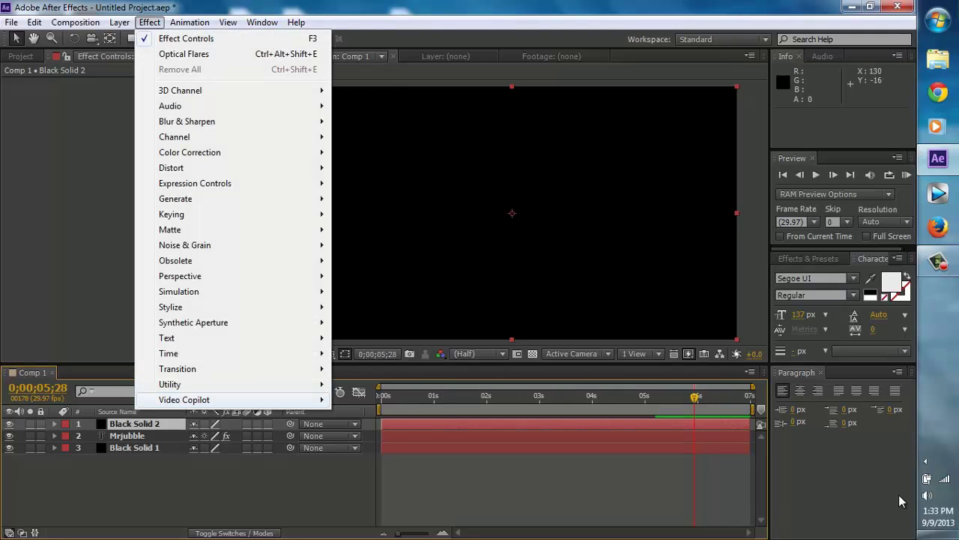
{"action": "key", "text": "Right"}
{"action": "key", "text": "Down"}
{"action": "key", "text": "Return"}
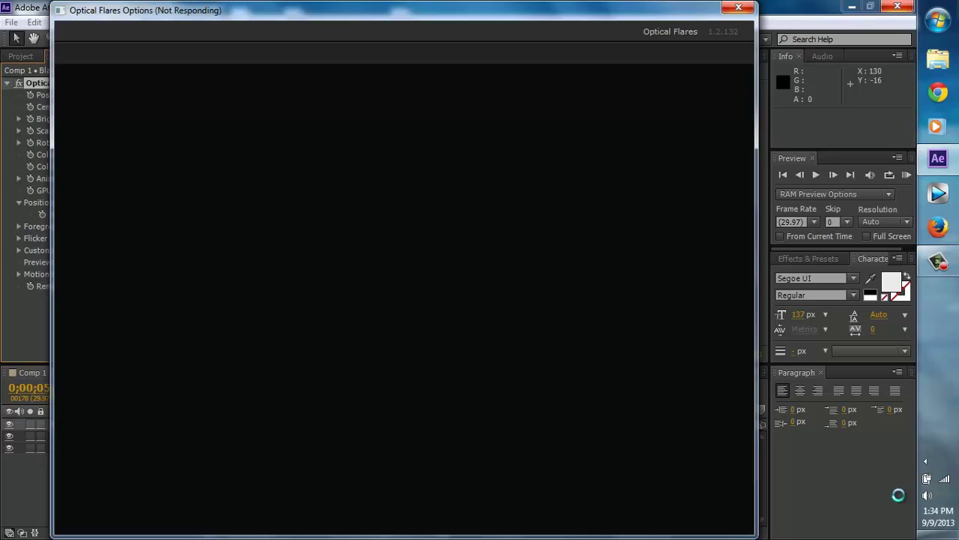
Step: Load the Digital Green preset from Pro Presets 2 on the new solid and set the flare's Render Mode to On Transparent
{"action": "left_click", "coordinate": [938, 261]}
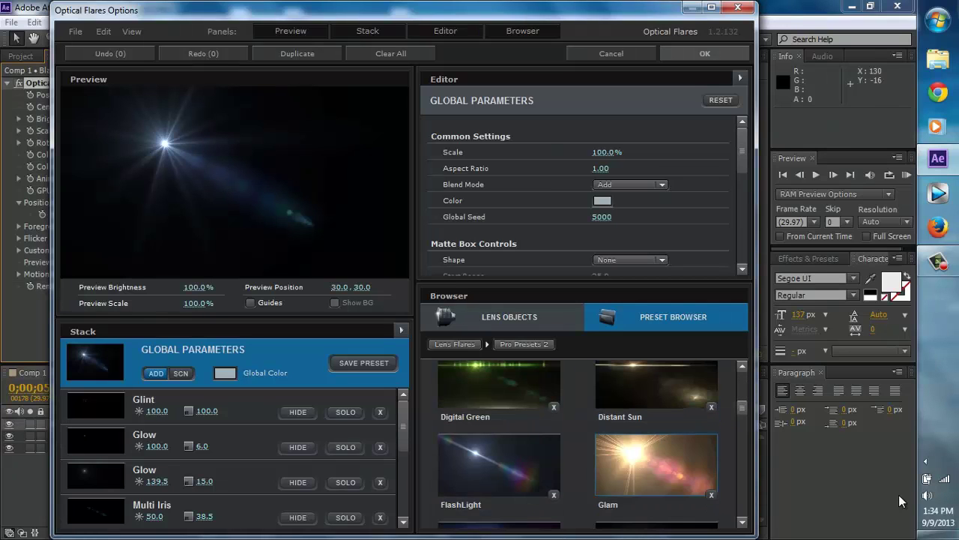
{"action": "left_click", "coordinate": [499, 386]}
{"action": "left_click", "coordinate": [705, 53]}
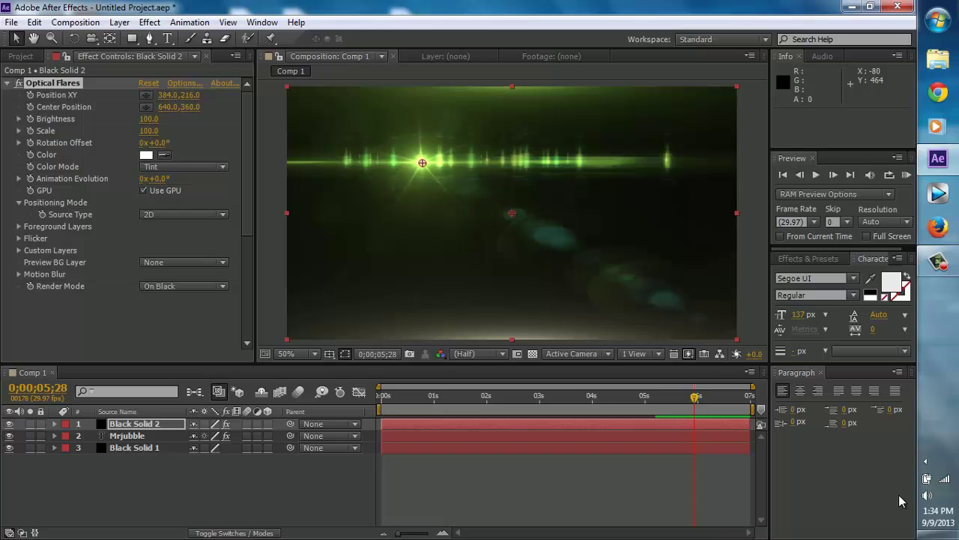
{"action": "left_click", "coordinate": [184, 286]}
{"action": "left_click", "coordinate": [173, 316]}
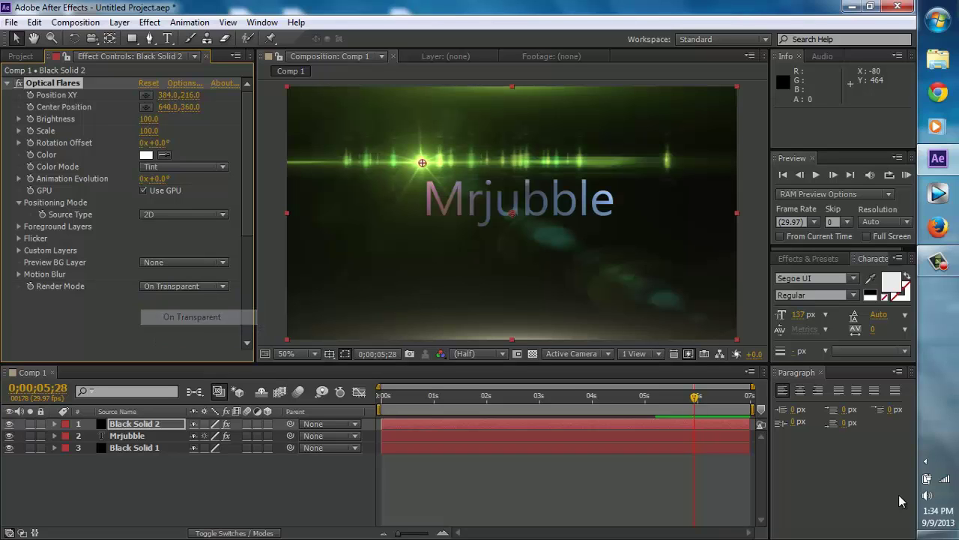
Step: Move the flare on the new black solid to -150, 558, set its Brightness to 60, and preview the animation
{"action": "left_click_drag", "start_coordinate": [423, 163], "coordinate": [234, 281]}
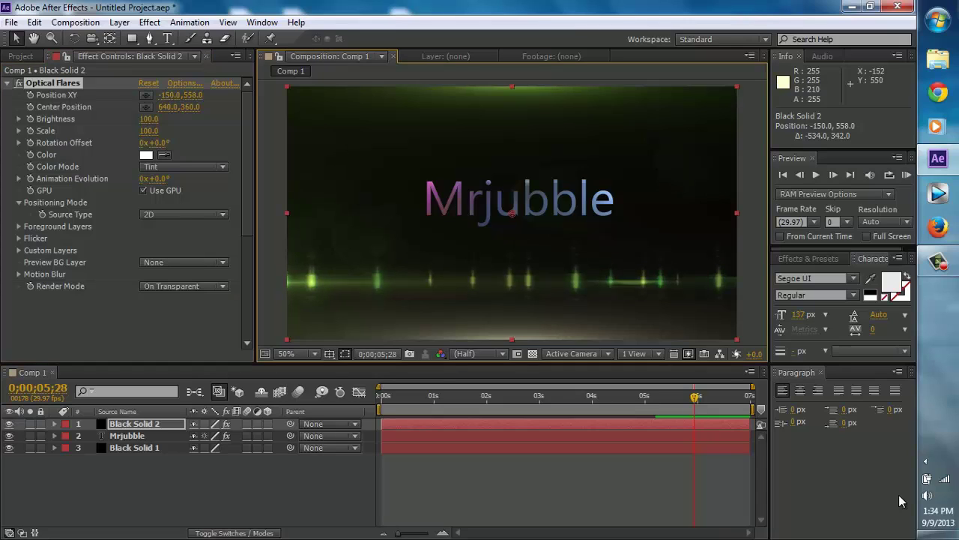
{"action": "mouse_move", "coordinate": [148, 119]}
{"action": "left_mouse_down"}
{"action": "mouse_move", "coordinate": [106, 118]}
{"action": "mouse_move", "coordinate": [177, 119]}
{"action": "left_mouse_up"}
{"action": "key", "text": "space"}
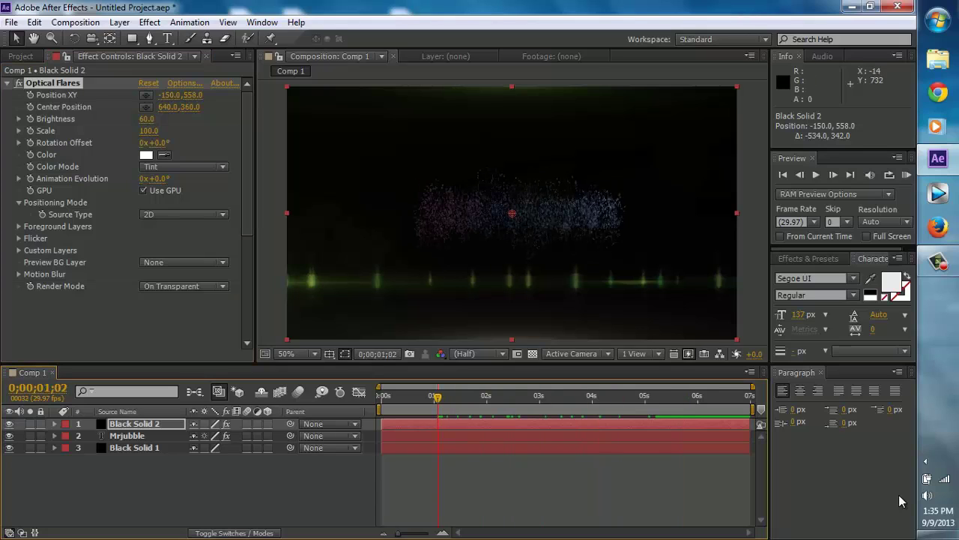
Step: Set the Flicker of the "Mrjubble" text's flare to Speed 35, Amount 37 and Random Seed 300, then preview the animation
{"action": "left_click", "coordinate": [127, 435]}
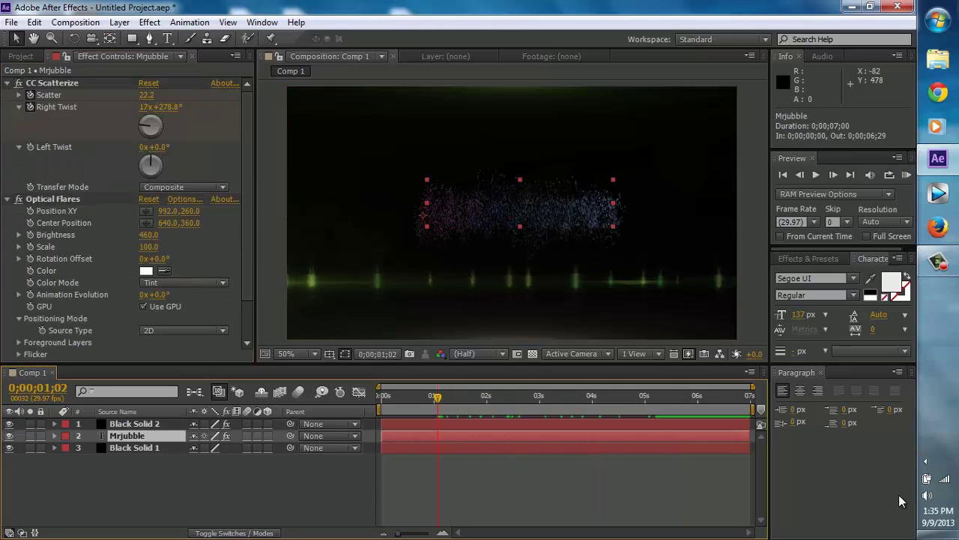
{"action": "left_click", "coordinate": [248, 166]}
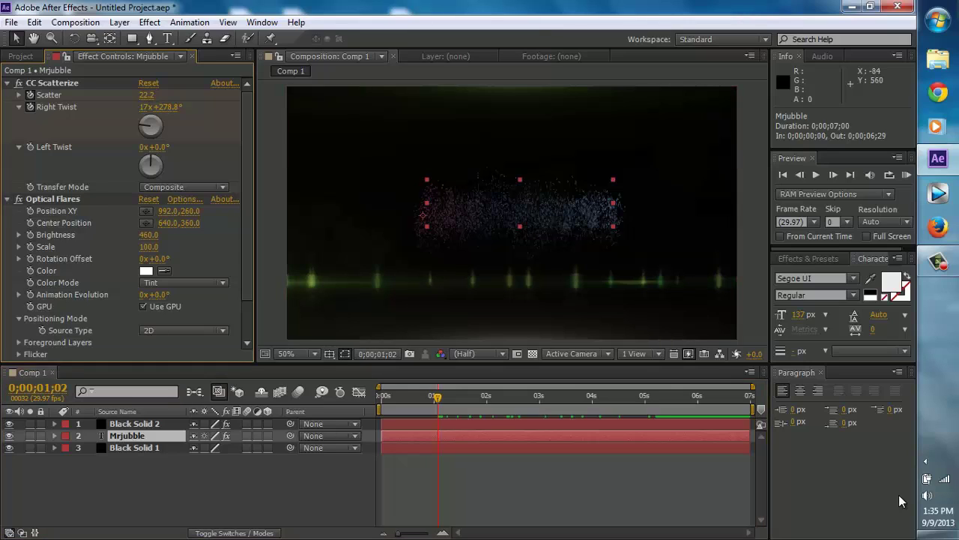
{"action": "left_click", "coordinate": [19, 354]}
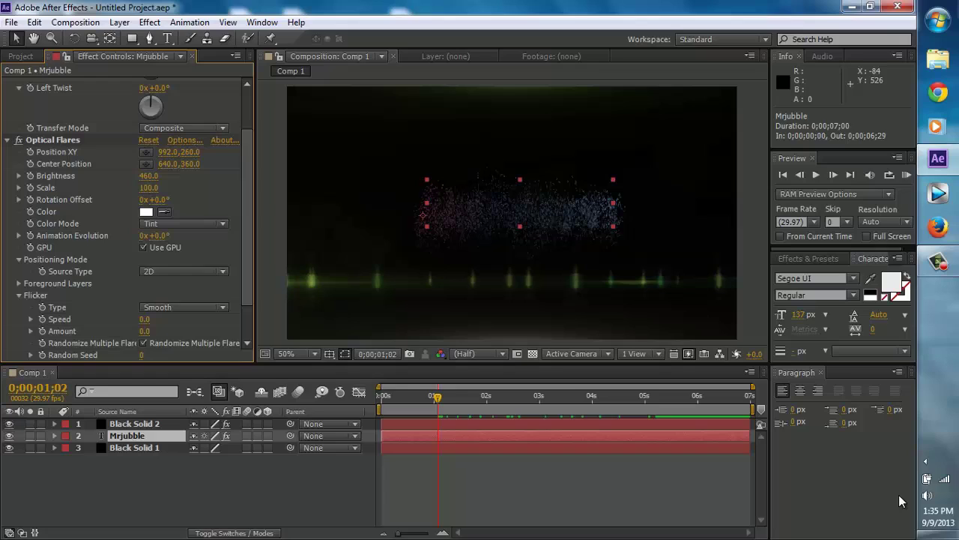
{"action": "scroll", "coordinate": [127, 225], "scroll_direction": "down", "scroll_amount": 2}
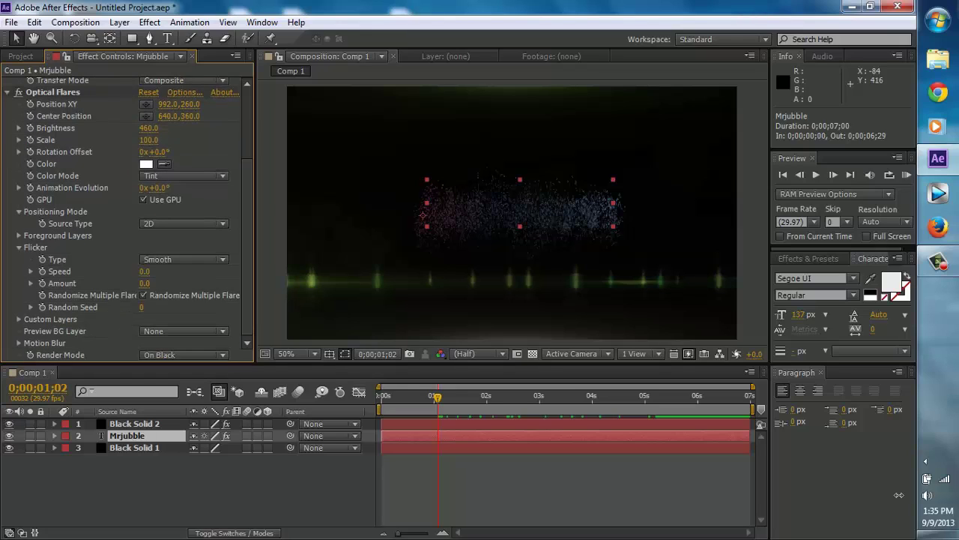
{"action": "left_click_drag", "start_coordinate": [145, 271], "coordinate": [162, 307]}
{"action": "left_click", "coordinate": [196, 277]}
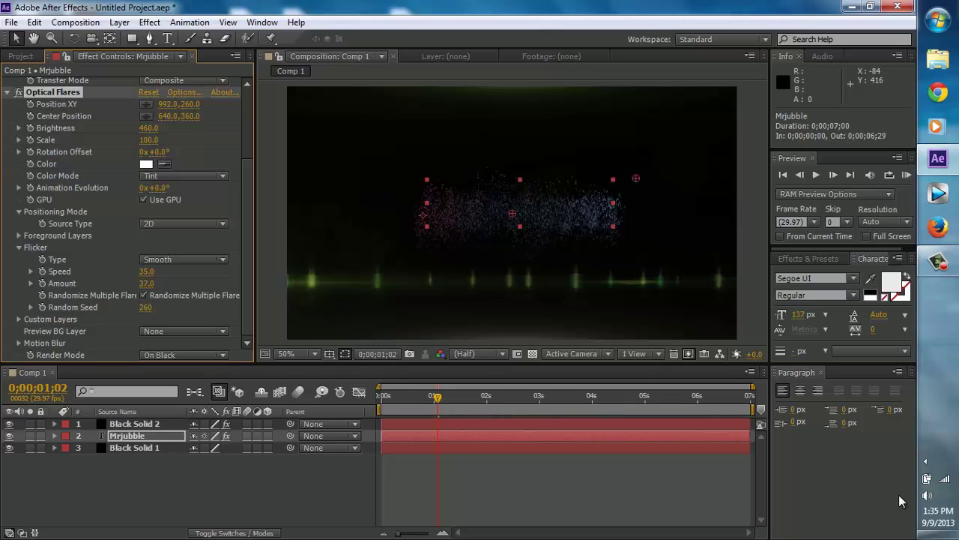
{"action": "key", "text": "KP_0"}
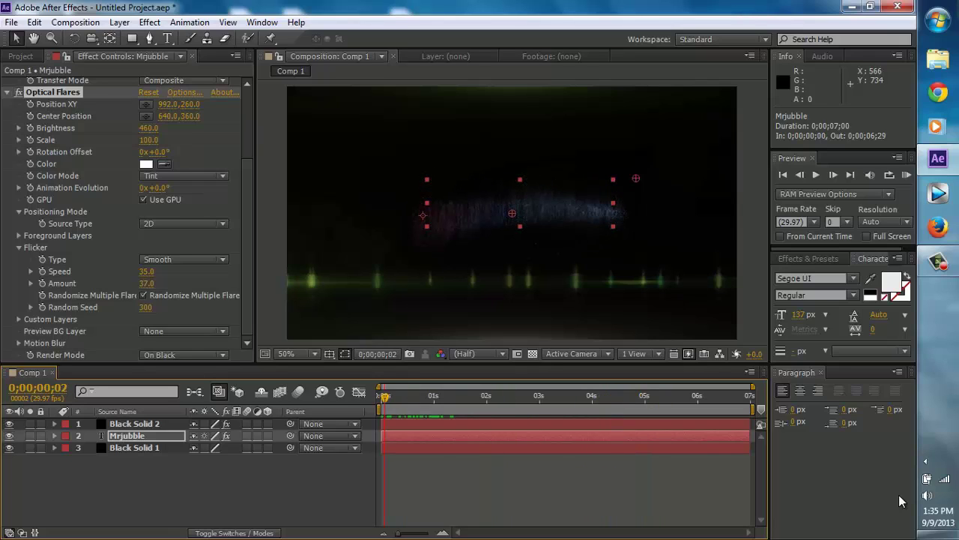
Step: Set the Flicker of the upper black solid's flare to Speed 47, Amount 59 and Random Seed 780, then preview the animation
{"action": "key", "text": "ctrl+Up"}
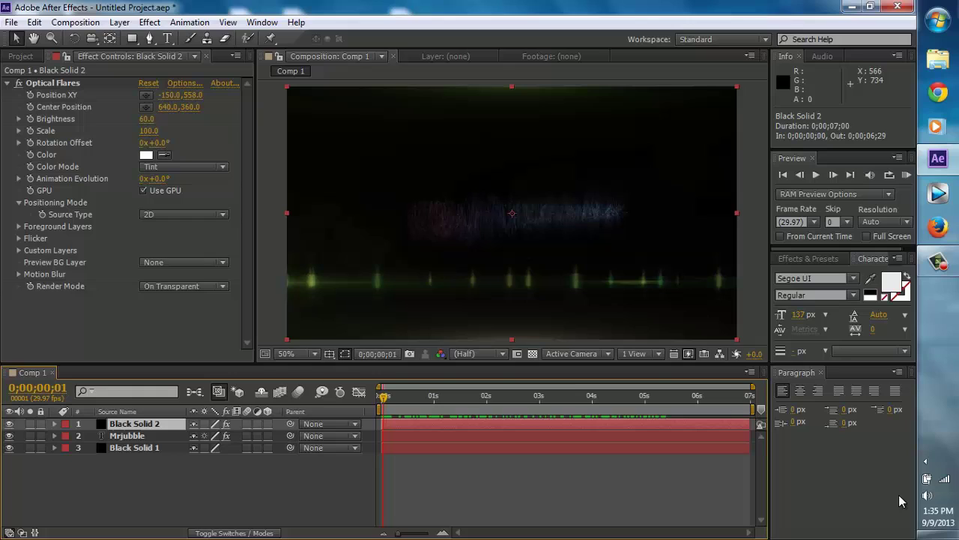
{"action": "left_click", "coordinate": [19, 238]}
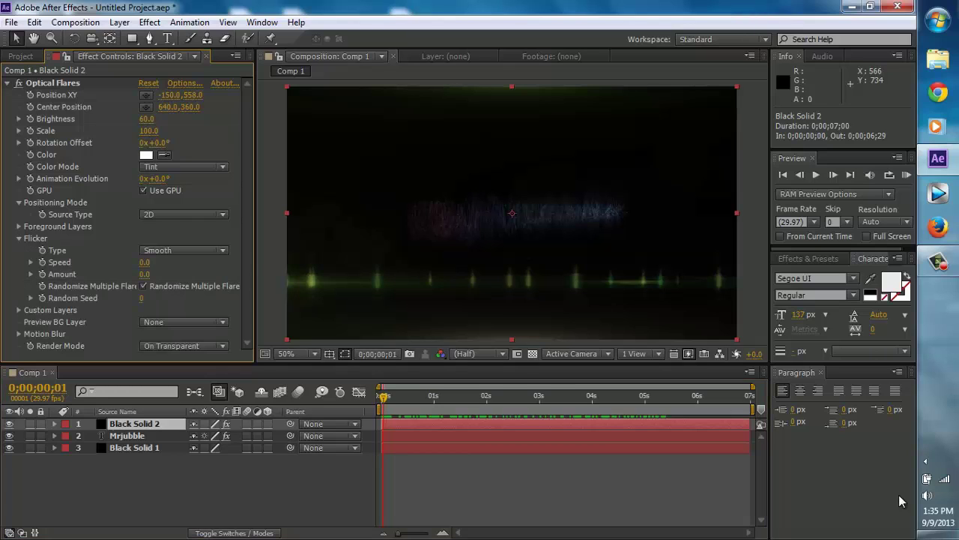
{"action": "left_click_drag", "start_coordinate": [146, 262], "coordinate": [186, 274]}
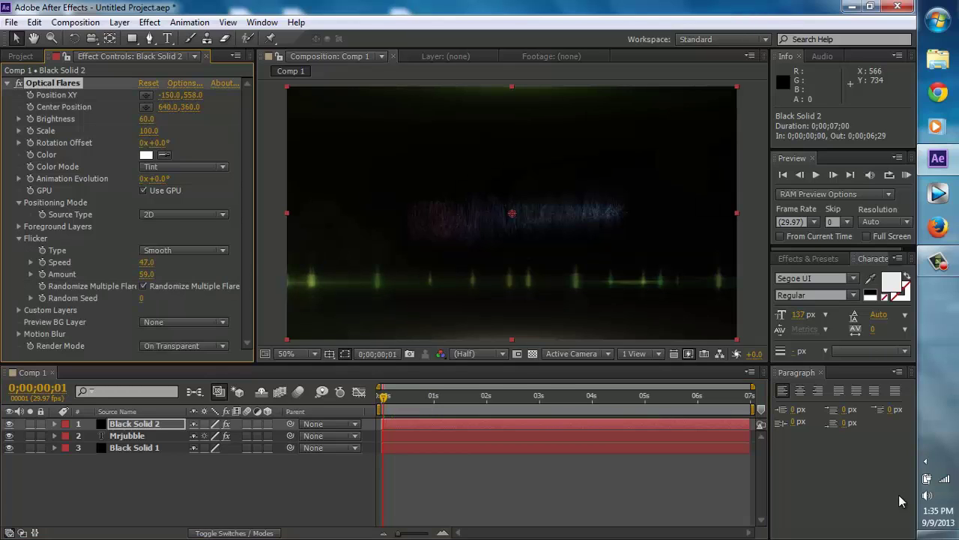
{"action": "left_click_drag", "start_coordinate": [142, 298], "coordinate": [196, 298]}
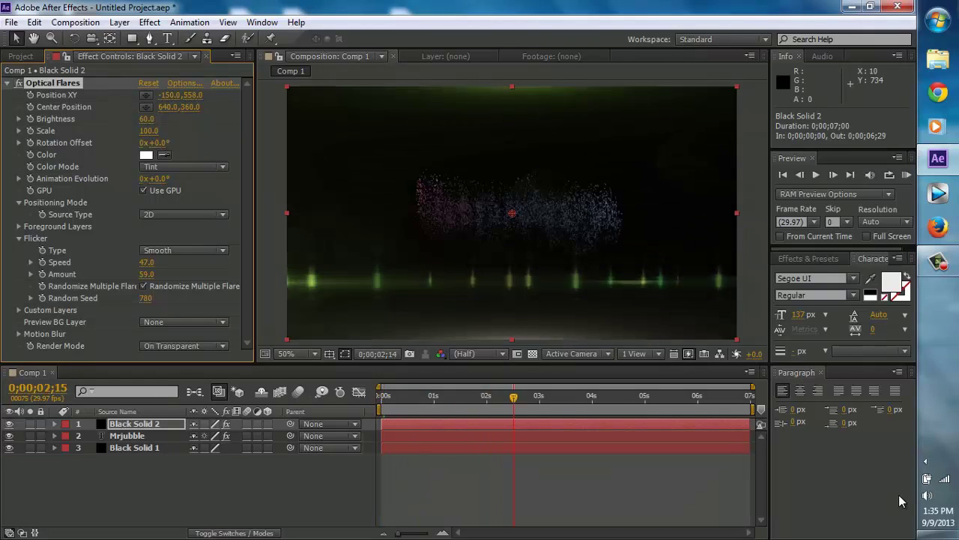
{"action": "key", "text": "space"}
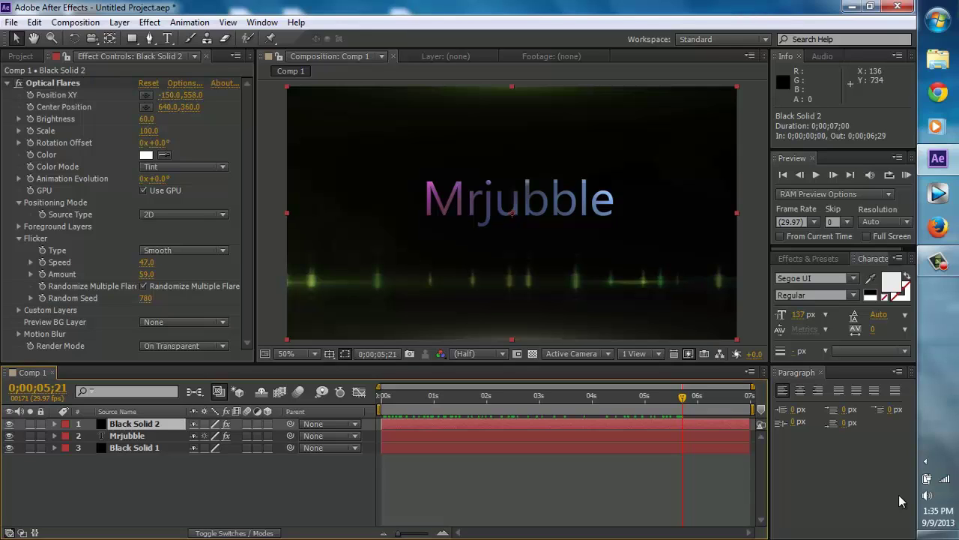
Step: Delete the upper black solid with the green flare and preview the animation
{"action": "key", "text": "Delete"}
{"action": "key", "text": "space"}
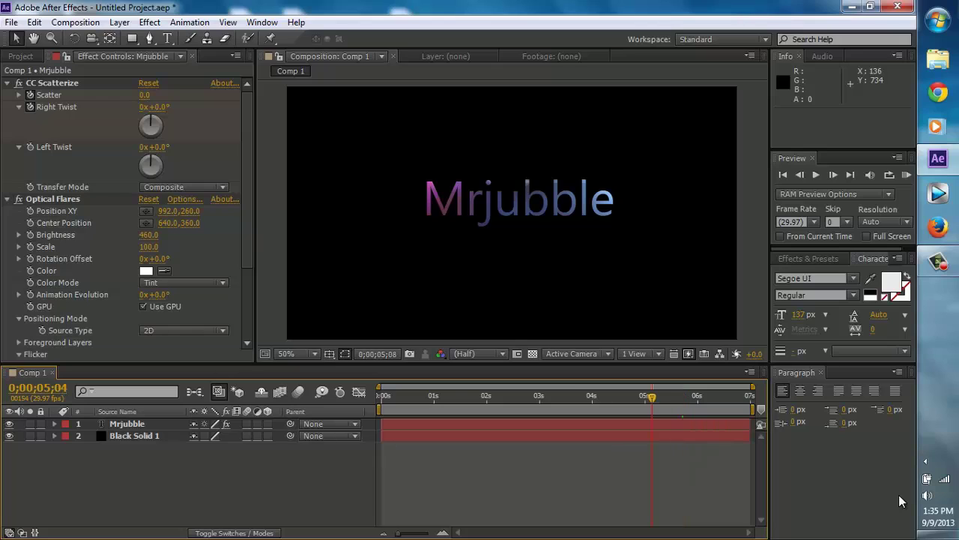